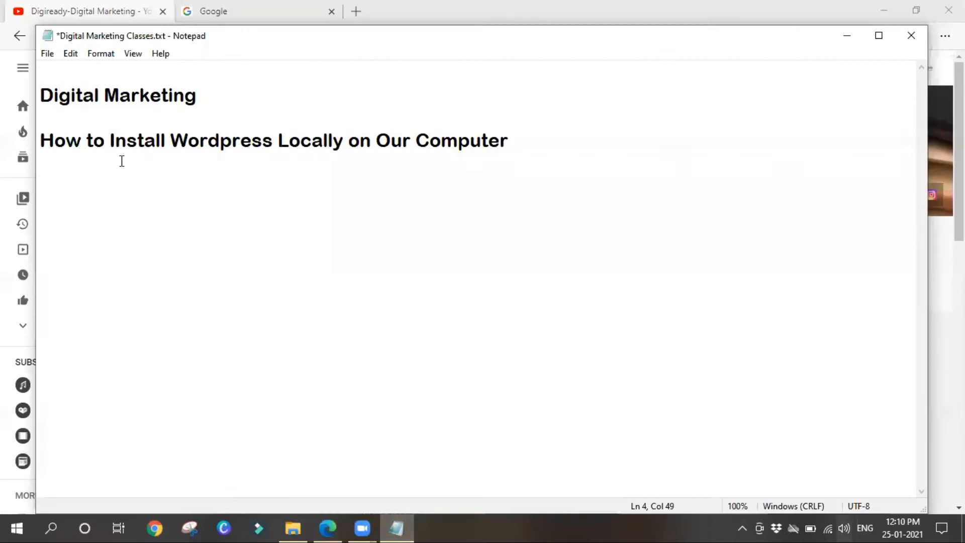
Add a new line reading 'Bitnami' below the How to Install Wordpress Locally heading in Notepad
{"action": "left_click_drag", "start_coordinate": [87, 141], "coordinate": [560, 124]}
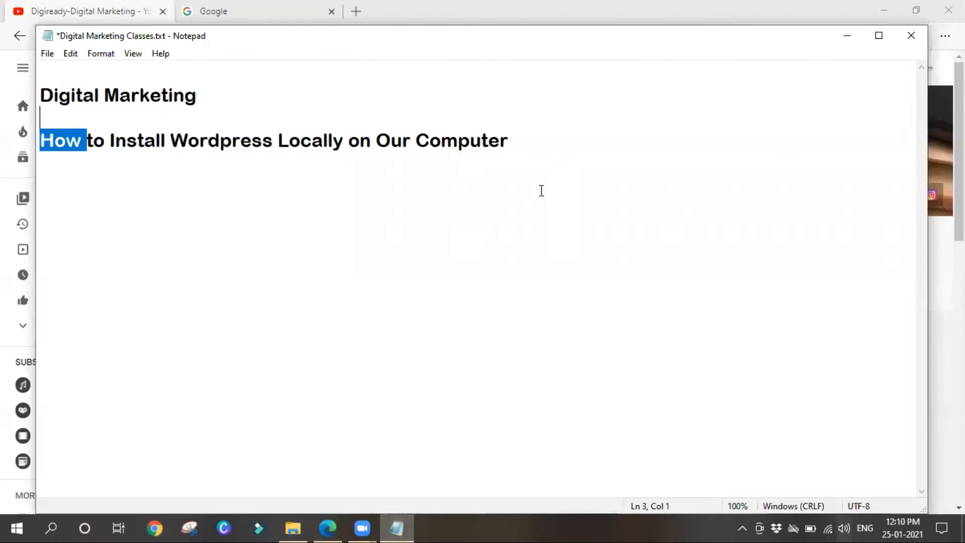
{"action": "left_click", "coordinate": [183, 222]}
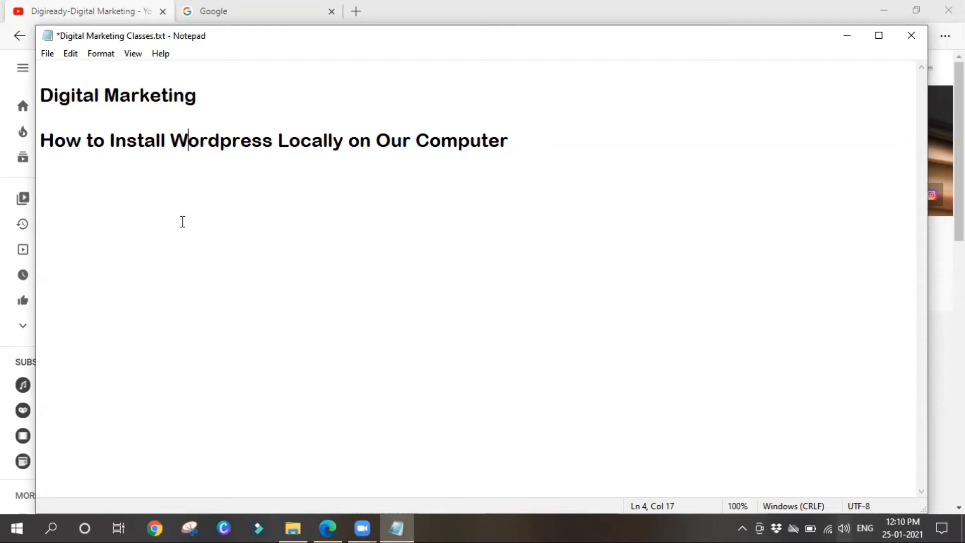
{"action": "left_click_drag", "start_coordinate": [110, 140], "coordinate": [509, 135]}
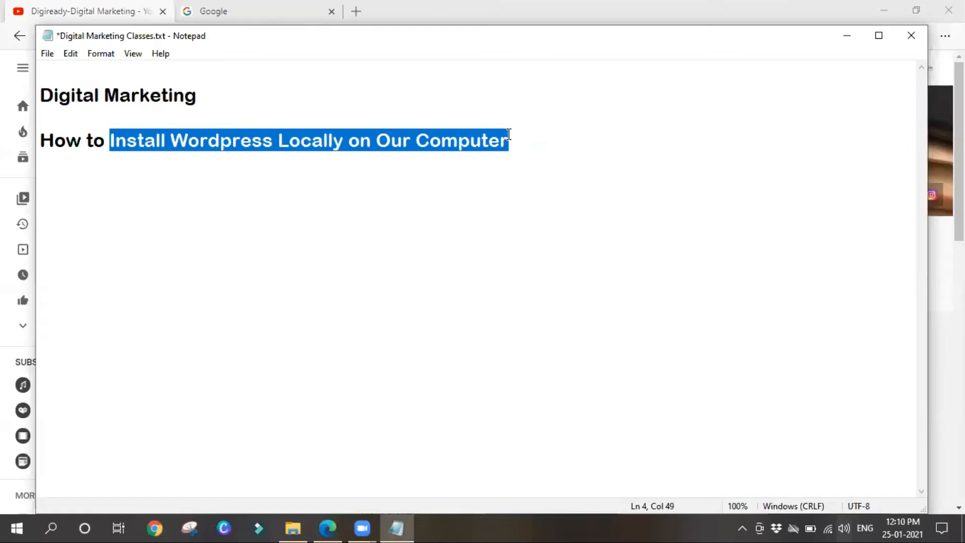
{"action": "left_click", "coordinate": [105, 206]}
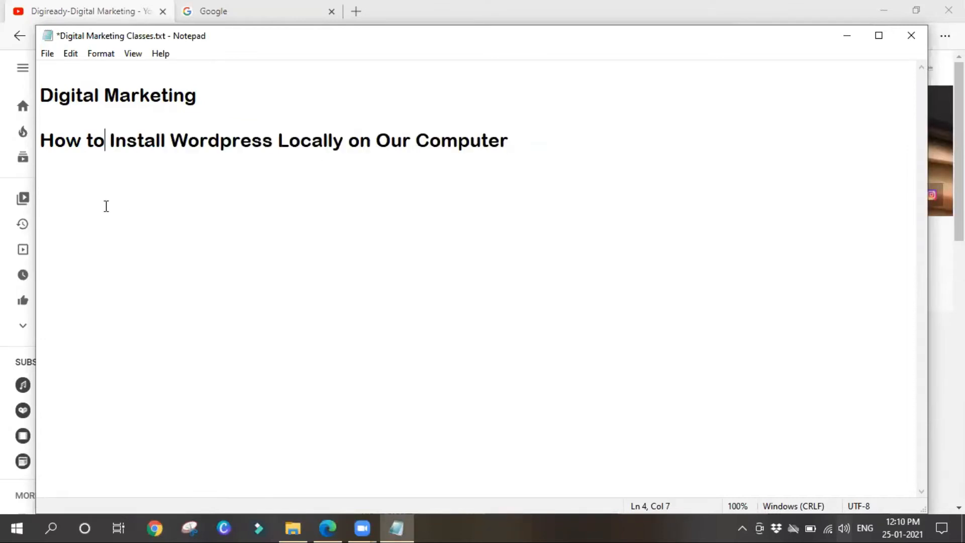
{"action": "left_click", "coordinate": [571, 150]}
{"action": "key", "text": "Return"}
{"action": "key", "text": "Return"}
{"action": "type", "text": "Bitnami"}
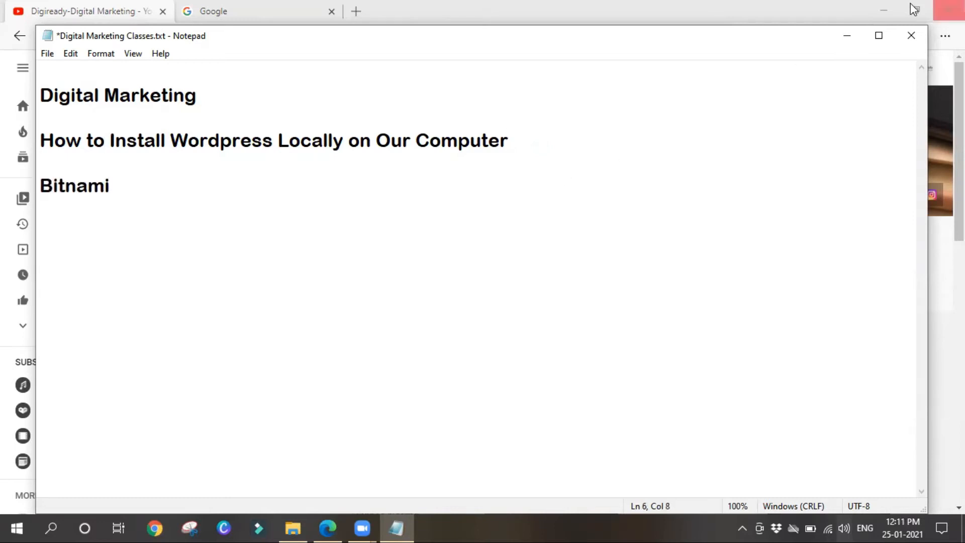
Minimize Notepad and search Google in Edge for 'bitnami wordpress'
{"action": "left_click", "coordinate": [844, 39]}
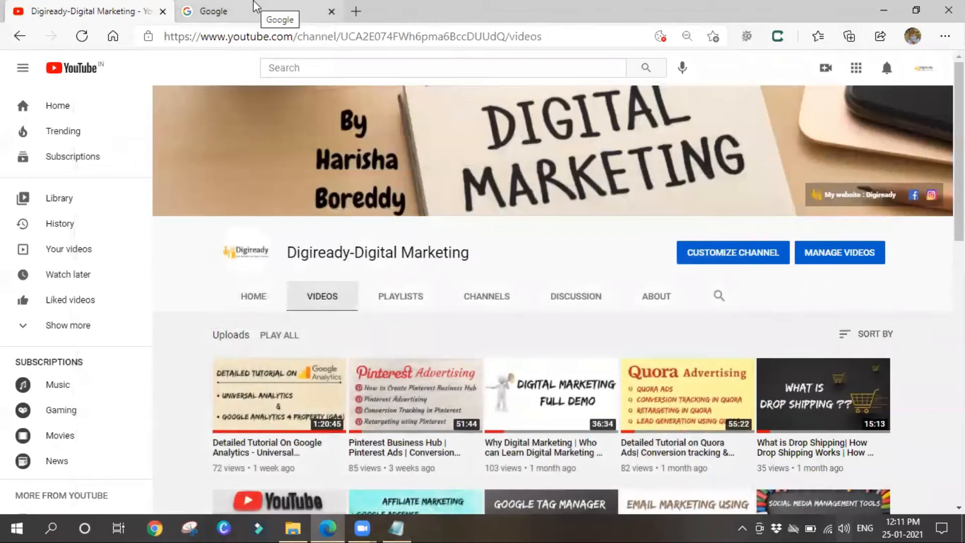
{"action": "left_click", "coordinate": [254, 10]}
{"action": "type", "text": "bi"}
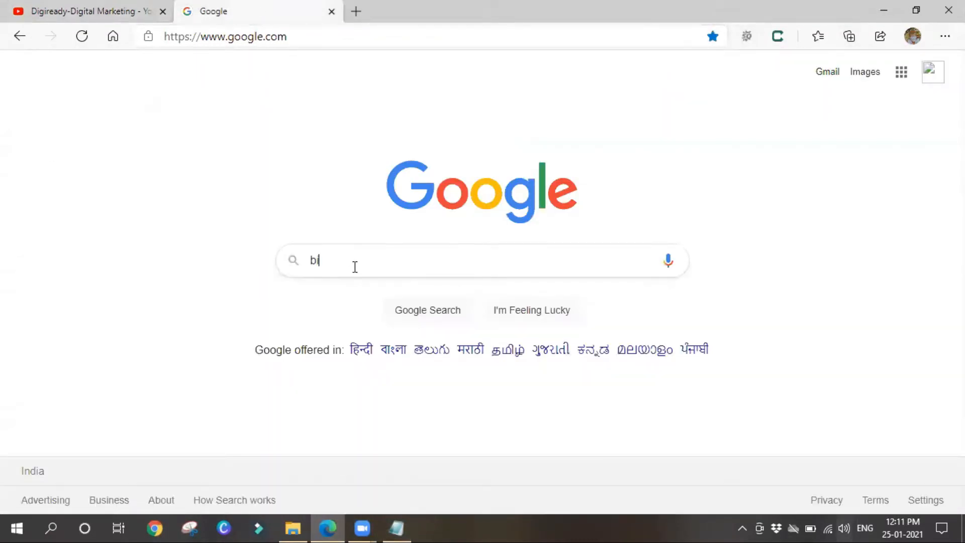
{"action": "type", "text": "tnami wordpress"}
{"action": "key", "text": "Return"}
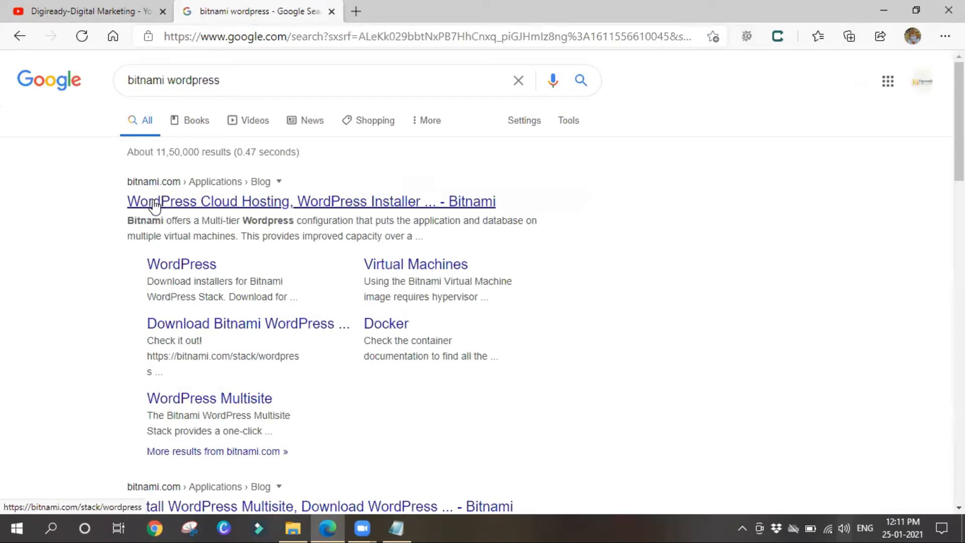
Open Bitnami's WordPress page, go to the Win/Mac/Linux installers and choose the Windows 64-bit download
{"action": "left_click", "coordinate": [155, 204]}
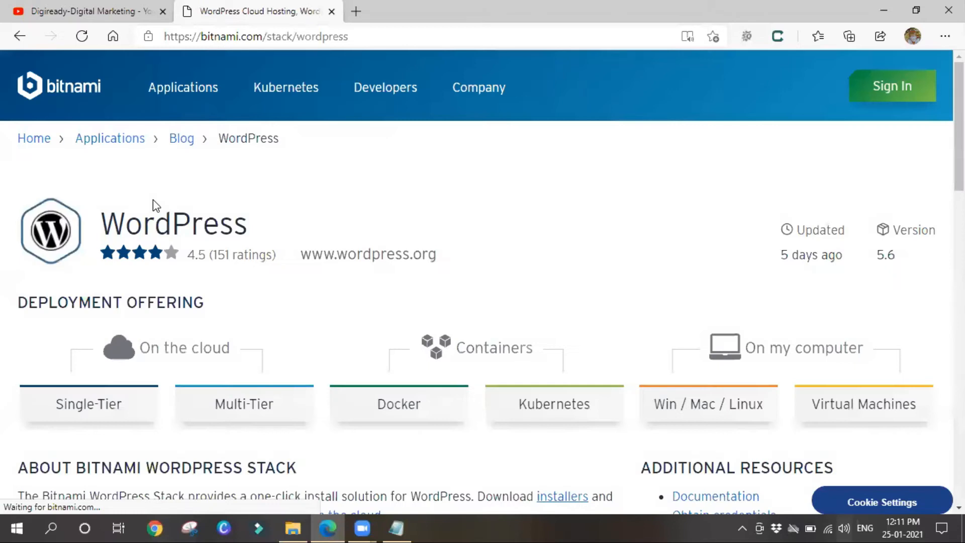
{"action": "scroll", "coordinate": [295, 321], "scroll_direction": "down", "scroll_amount": 1}
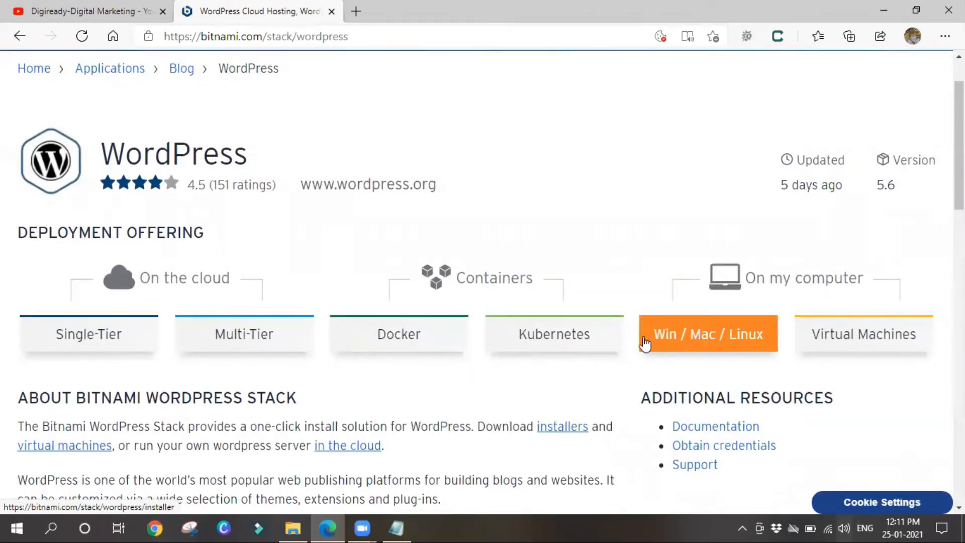
{"action": "scroll", "coordinate": [352, 383], "scroll_direction": "down", "scroll_amount": 2}
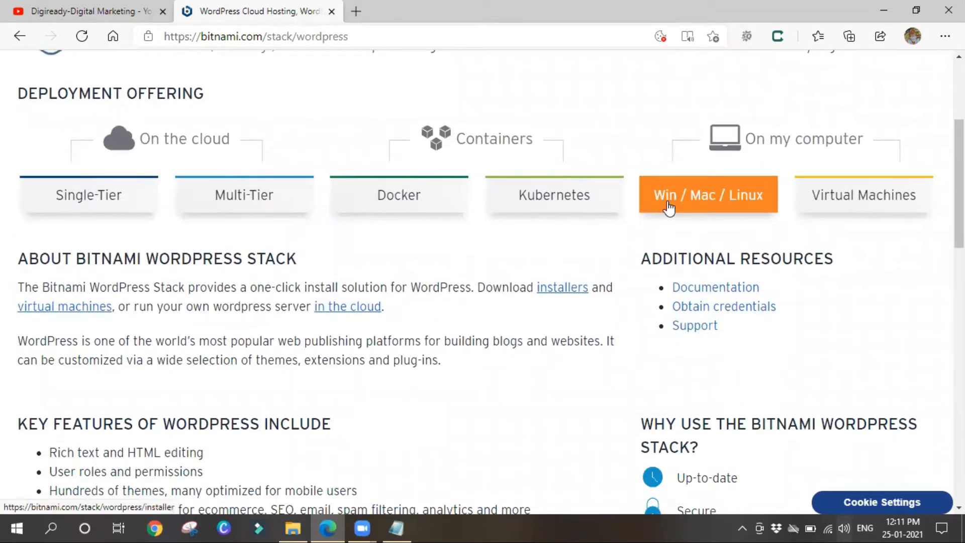
{"action": "left_click", "coordinate": [698, 199]}
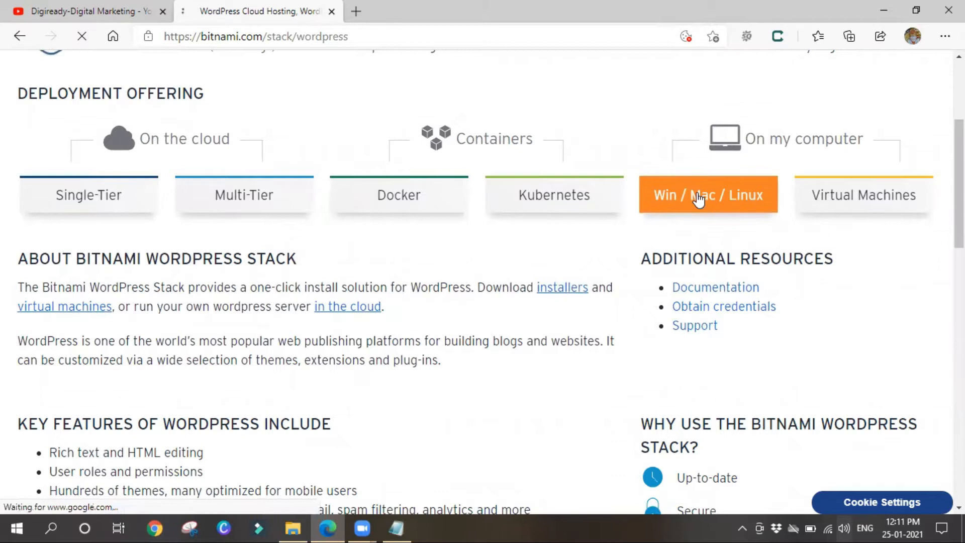
{"action": "scroll", "coordinate": [341, 271], "scroll_direction": "down", "scroll_amount": 8}
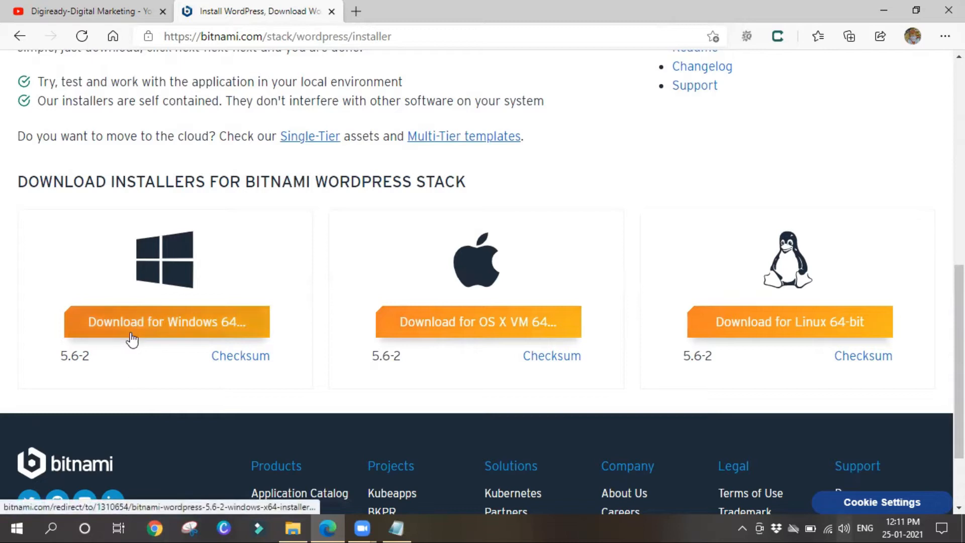
{"action": "left_click", "coordinate": [147, 330]}
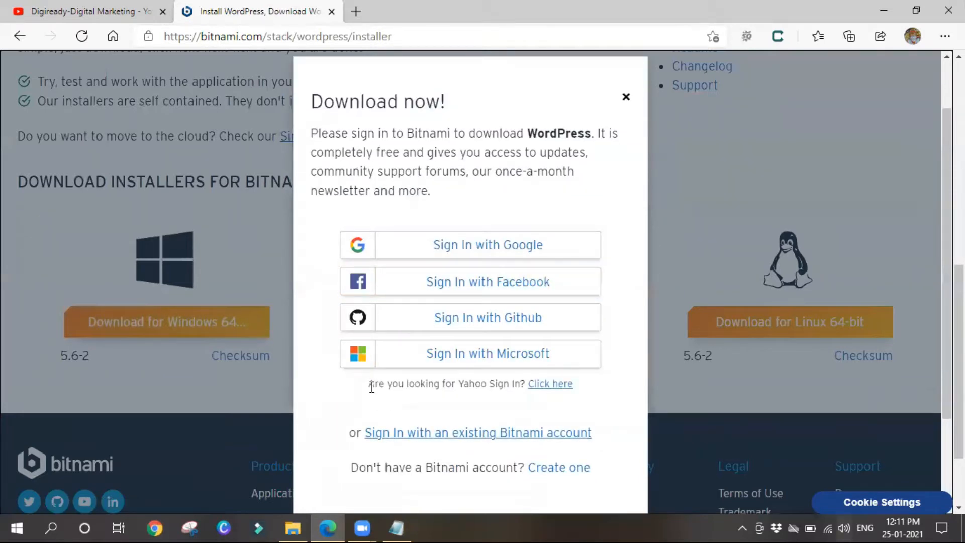
Sign in to Bitnami with a Google account and accept the Terms of Service, leaving the newsletter unchecked
{"action": "left_click", "coordinate": [427, 252]}
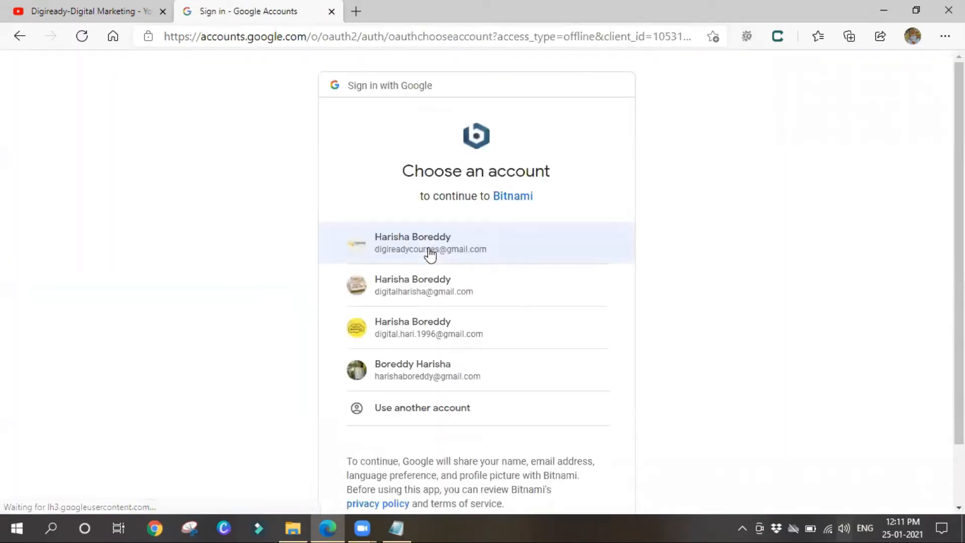
{"action": "left_click", "coordinate": [428, 341]}
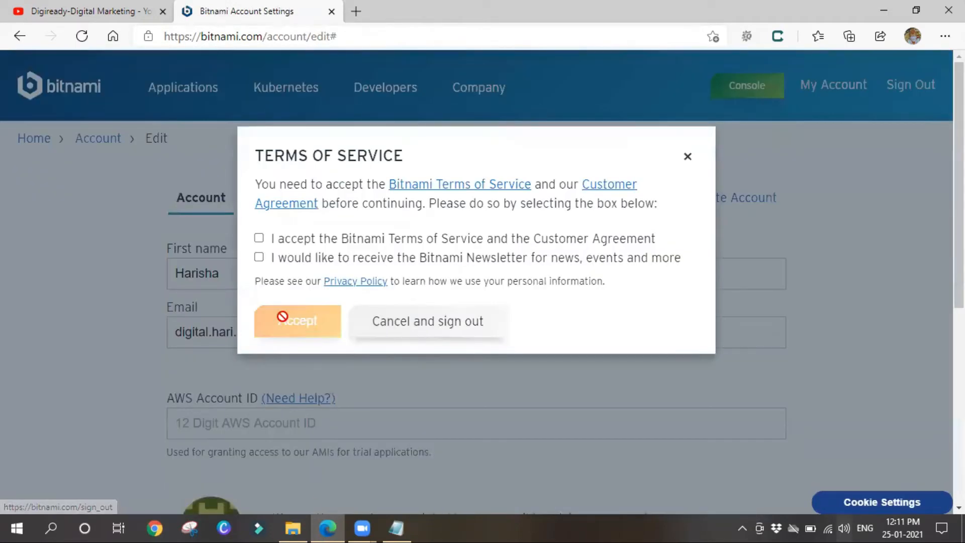
{"action": "left_click", "coordinate": [259, 238]}
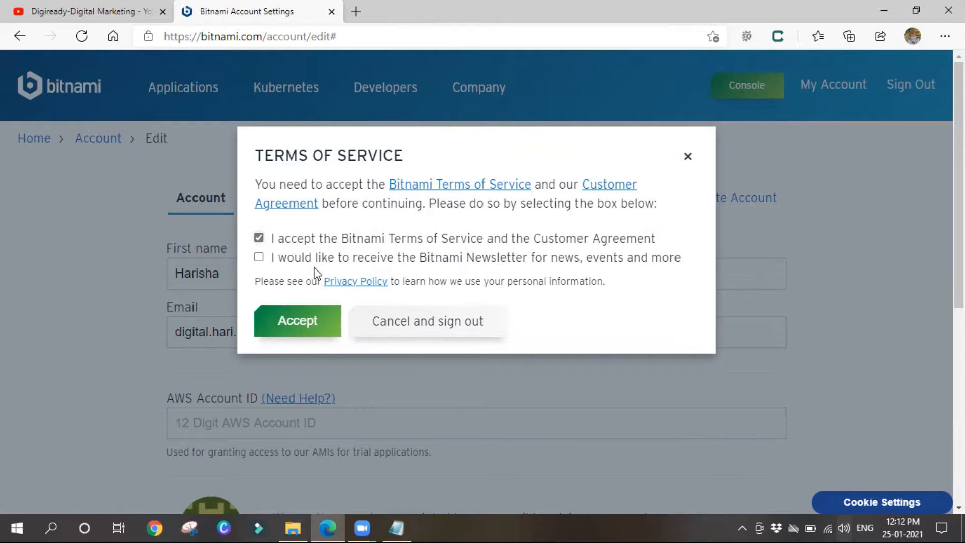
{"action": "left_click", "coordinate": [259, 258]}
{"action": "left_click", "coordinate": [259, 259]}
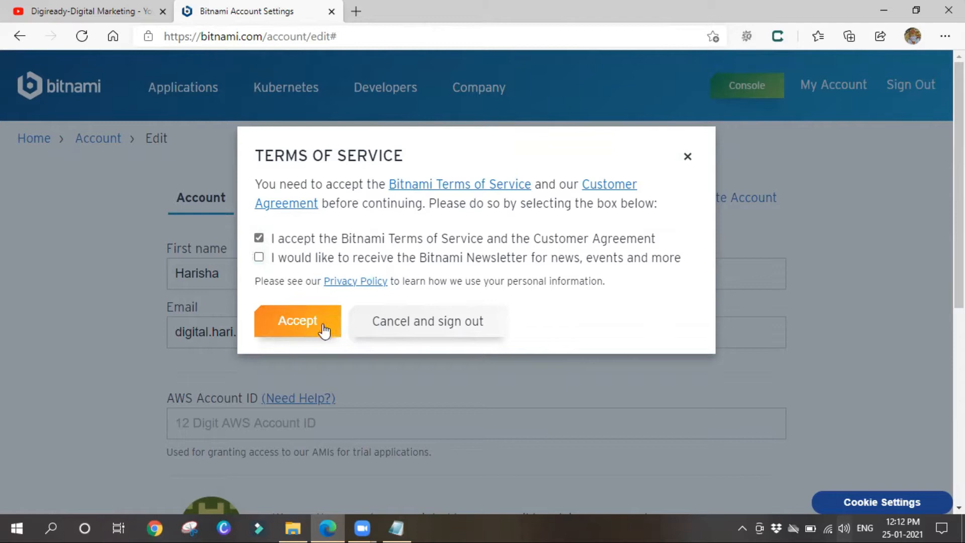
{"action": "left_click", "coordinate": [299, 330]}
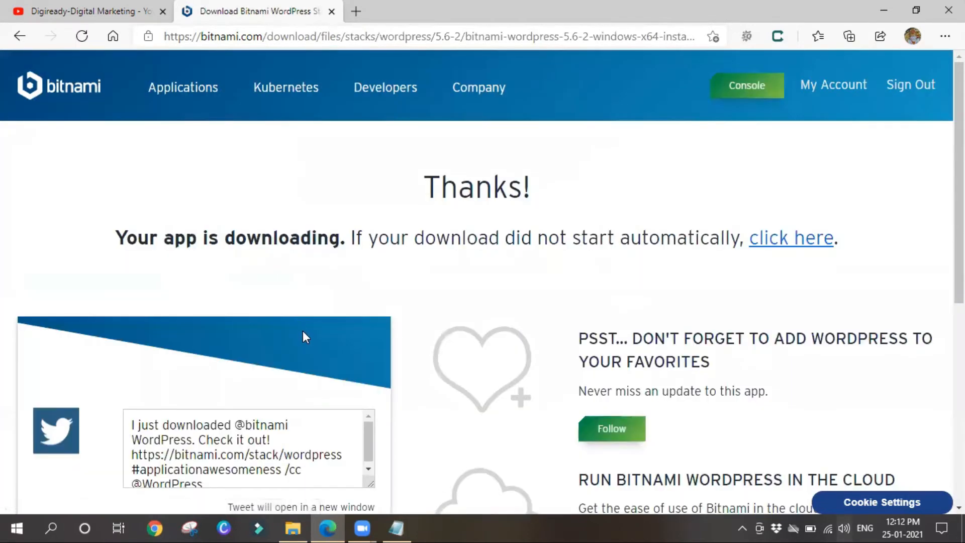
Set the WordPress installer download to open automatically when it finishes
{"action": "scroll", "coordinate": [395, 337], "scroll_direction": "down", "scroll_amount": 7}
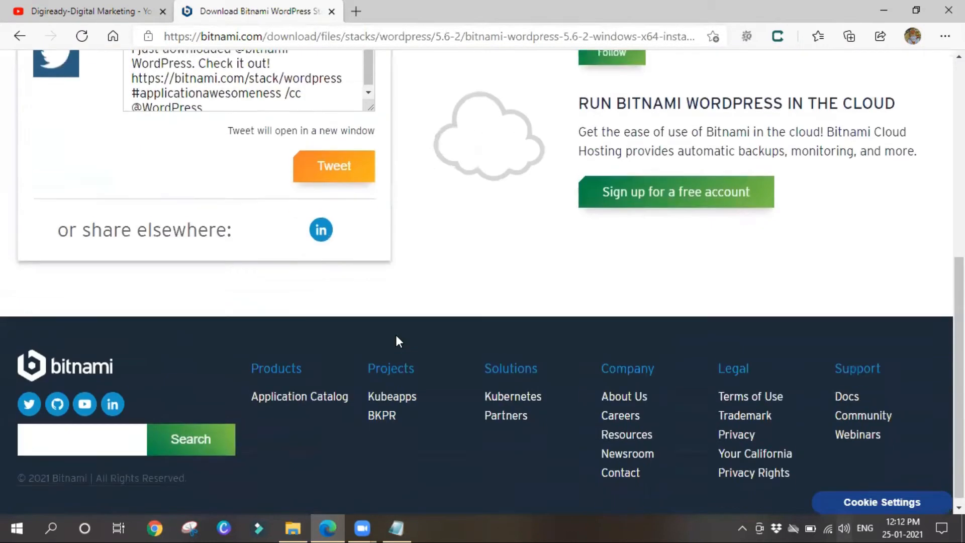
{"action": "scroll", "coordinate": [396, 362], "scroll_direction": "up", "scroll_amount": 1}
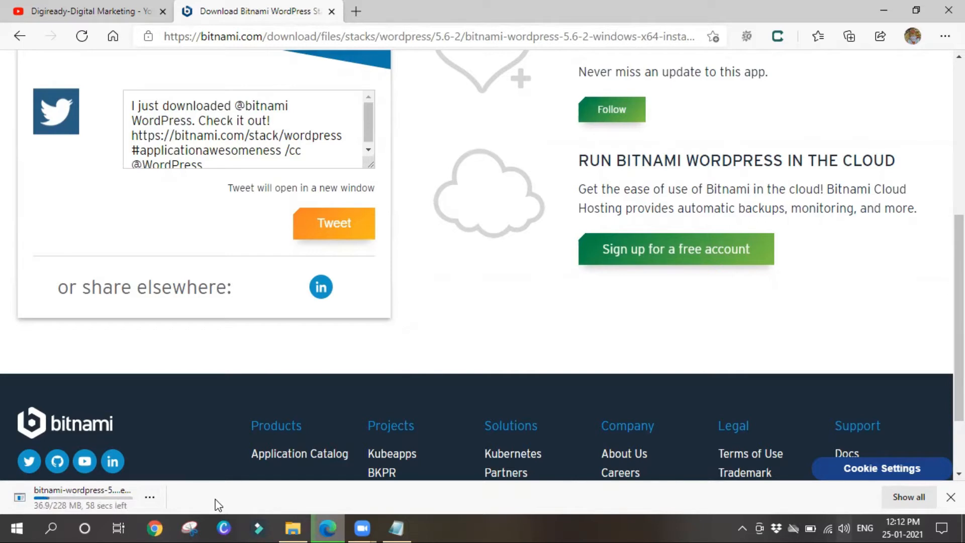
{"action": "left_click", "coordinate": [151, 497]}
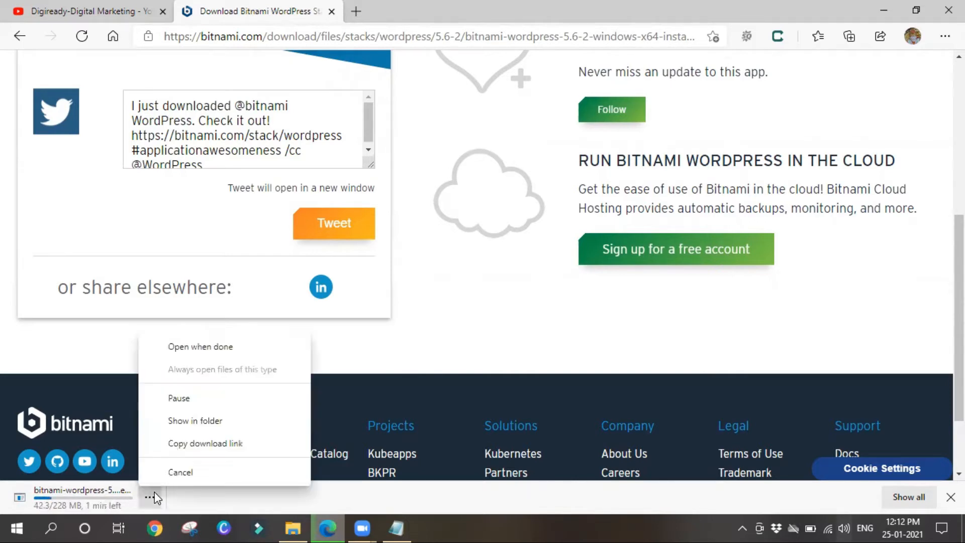
{"action": "left_click", "coordinate": [175, 346]}
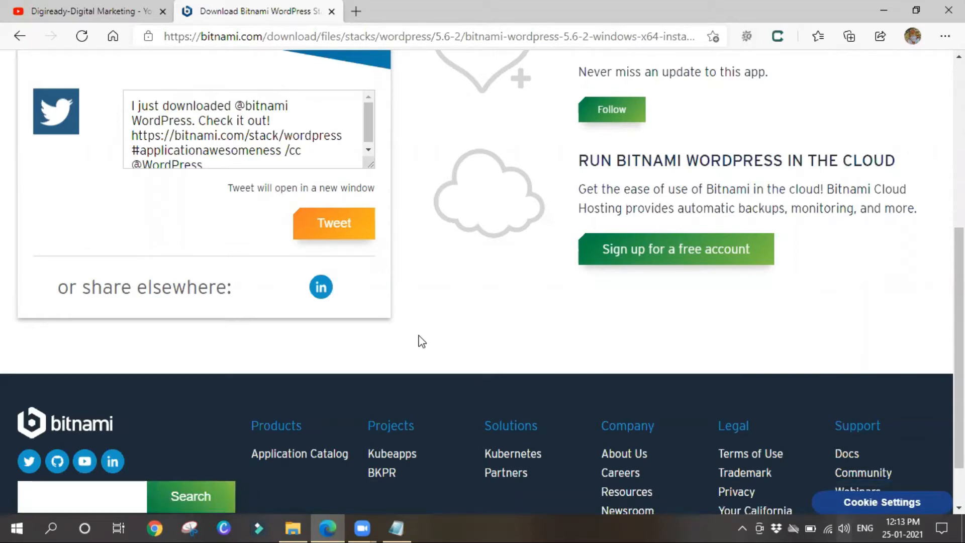
{"action": "scroll", "coordinate": [421, 341], "scroll_direction": "down", "scroll_amount": 2}
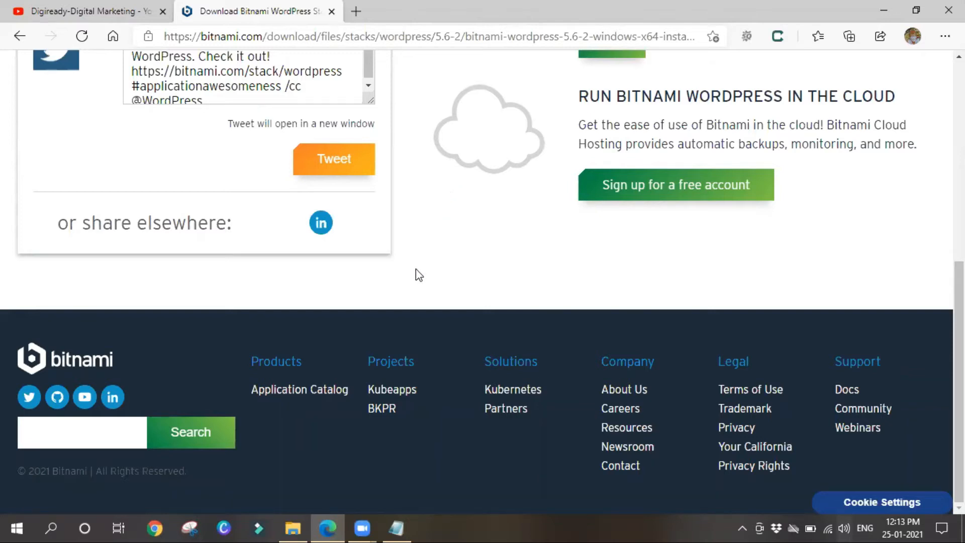
{"action": "scroll", "coordinate": [431, 333], "scroll_direction": "up", "scroll_amount": 3}
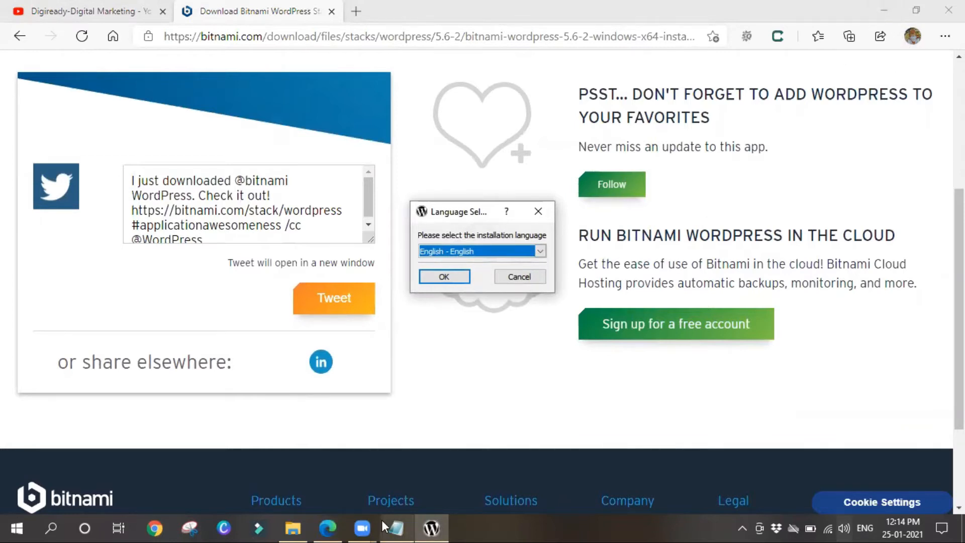
Keep English as the installation language and proceed past the antivirus warning
{"action": "left_click", "coordinate": [396, 527]}
{"action": "left_click", "coordinate": [431, 527]}
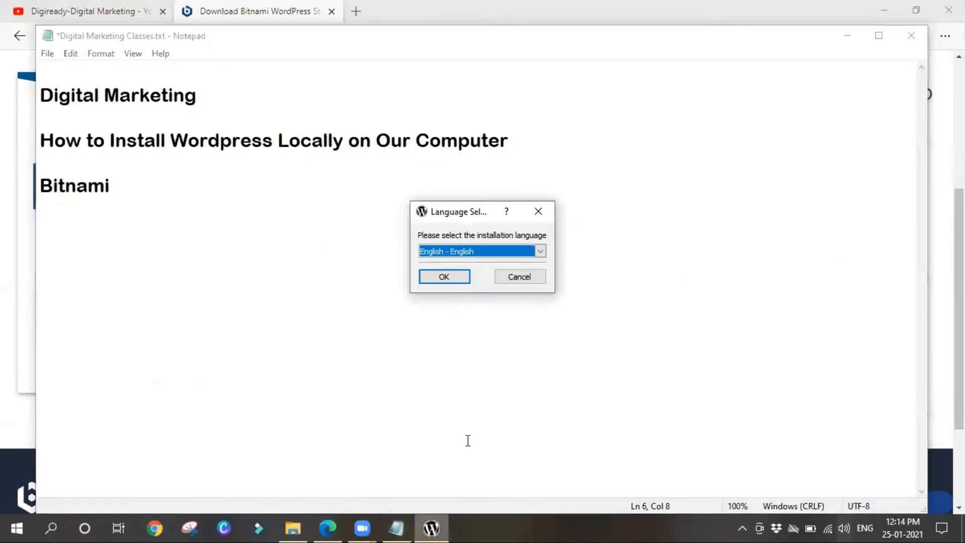
{"action": "left_click", "coordinate": [540, 251]}
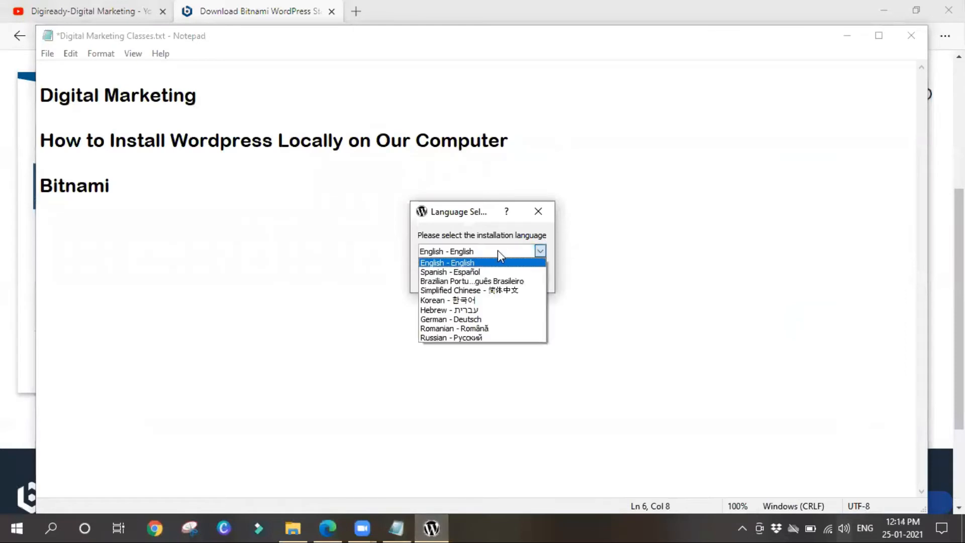
{"action": "left_click", "coordinate": [462, 262]}
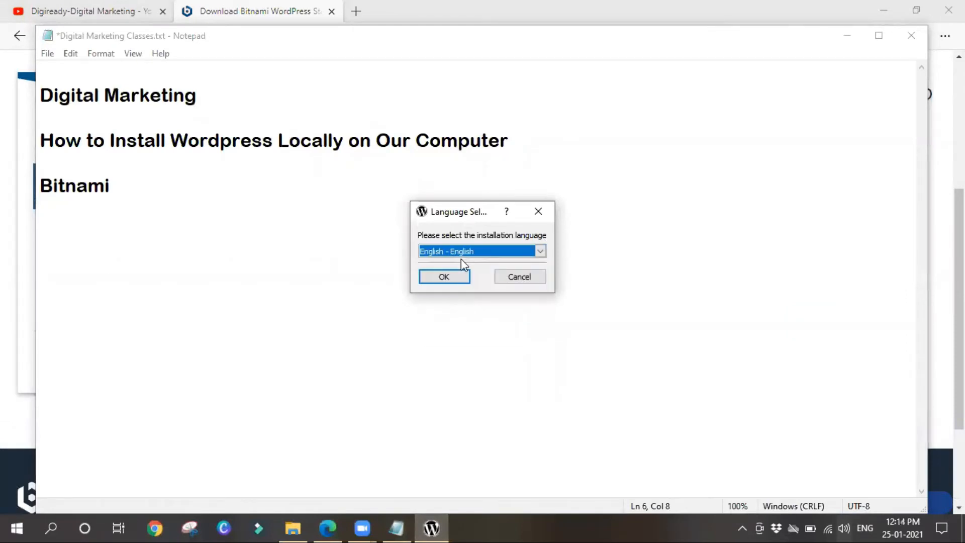
{"action": "left_click", "coordinate": [437, 278]}
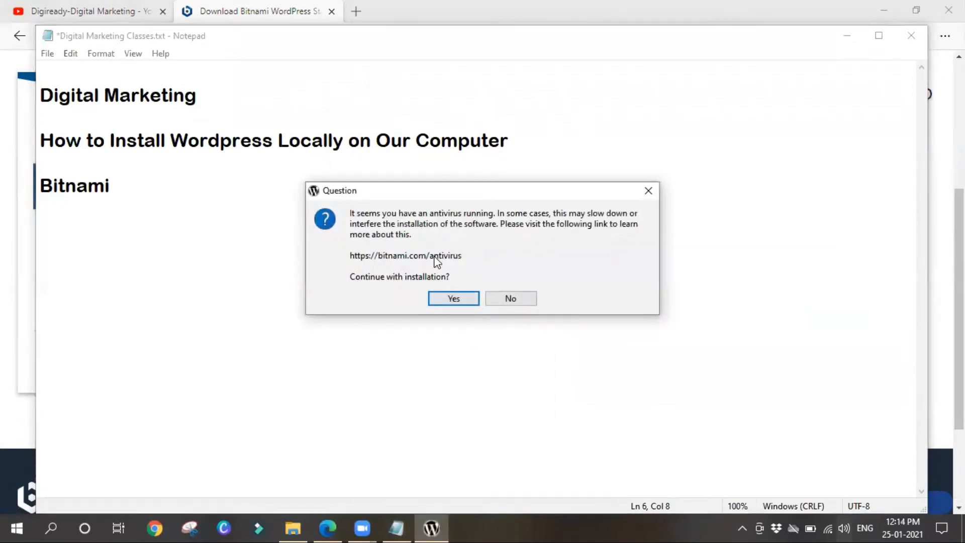
{"action": "left_click", "coordinate": [466, 301]}
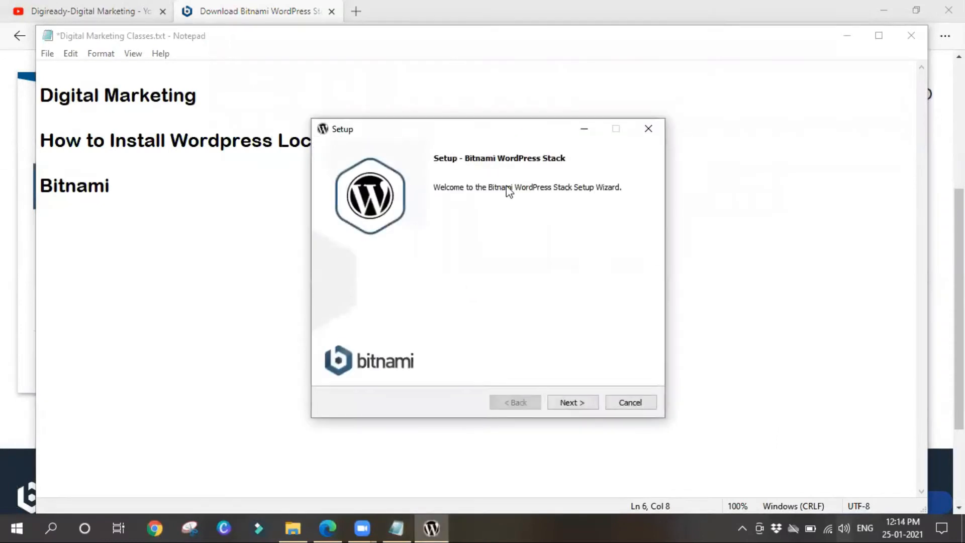
Advance past the welcome and Select Components pages, keeping the C:\Bitnami\wordpress-5.6-2 folder
{"action": "left_click", "coordinate": [568, 405]}
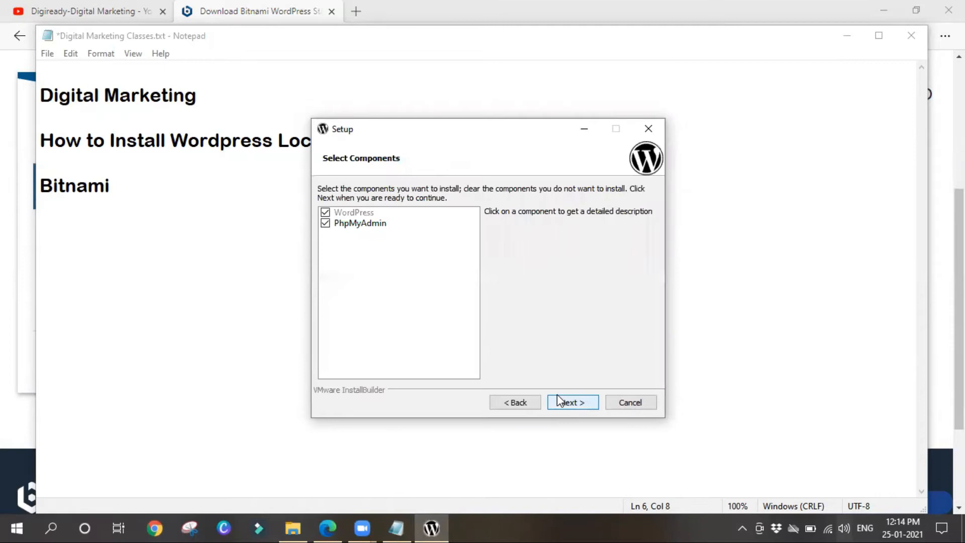
{"action": "left_click", "coordinate": [563, 402]}
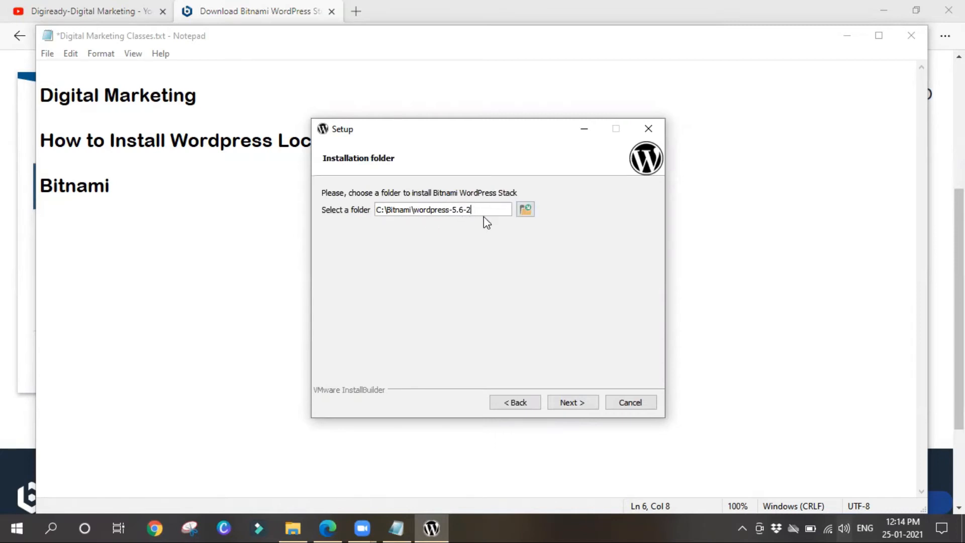
{"action": "left_click", "coordinate": [526, 215]}
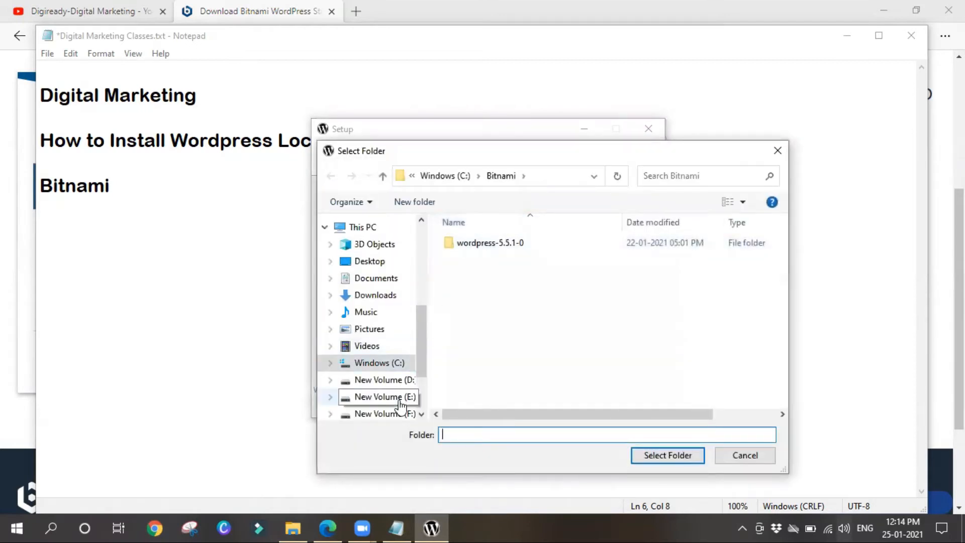
{"action": "left_click", "coordinate": [777, 151]}
{"action": "left_click", "coordinate": [576, 405]}
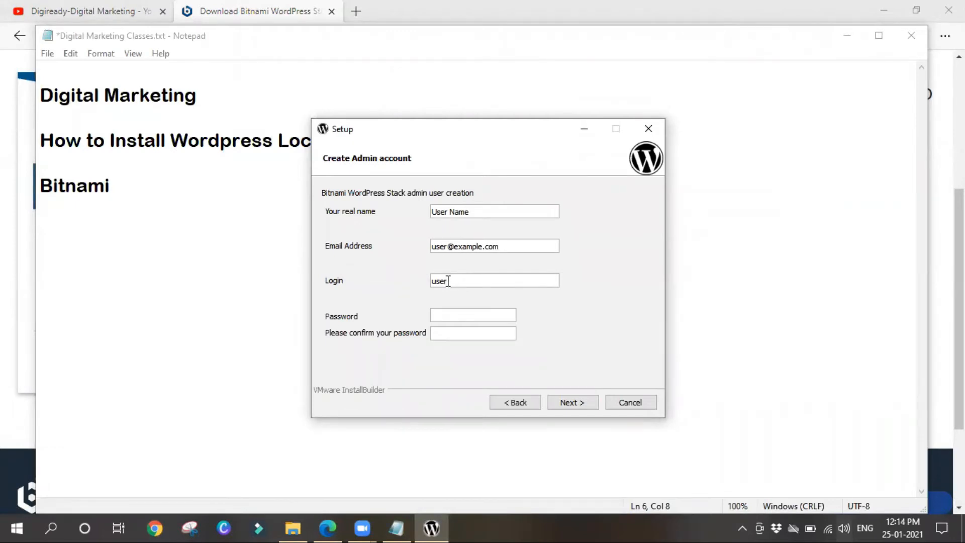
Replace the placeholder real name with the admin's full name and enter their e-mail address
{"action": "left_click", "coordinate": [446, 313]}
{"action": "left_click_drag", "start_coordinate": [468, 211], "coordinate": [423, 211]}
{"action": "type", "text": "Harisha Boreddy"}
{"action": "key", "text": "Tab"}
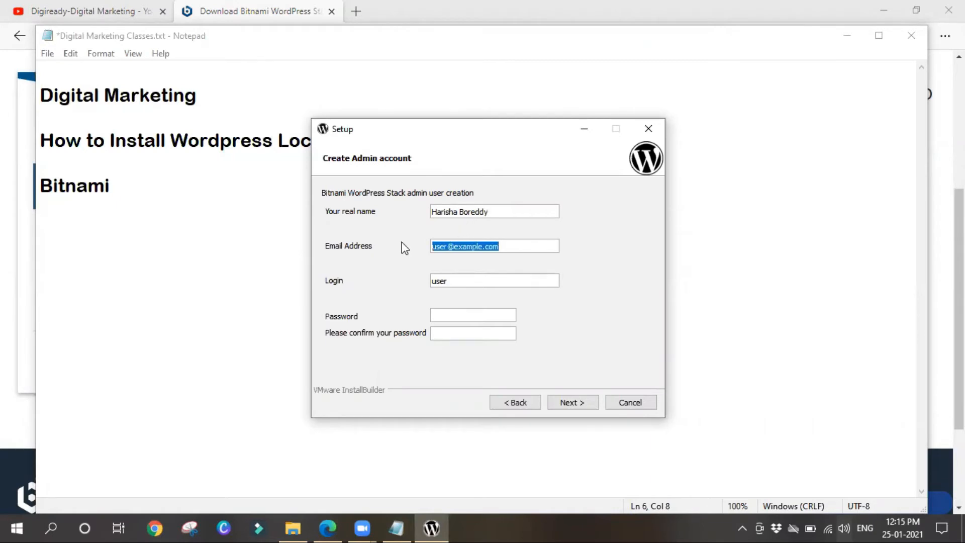
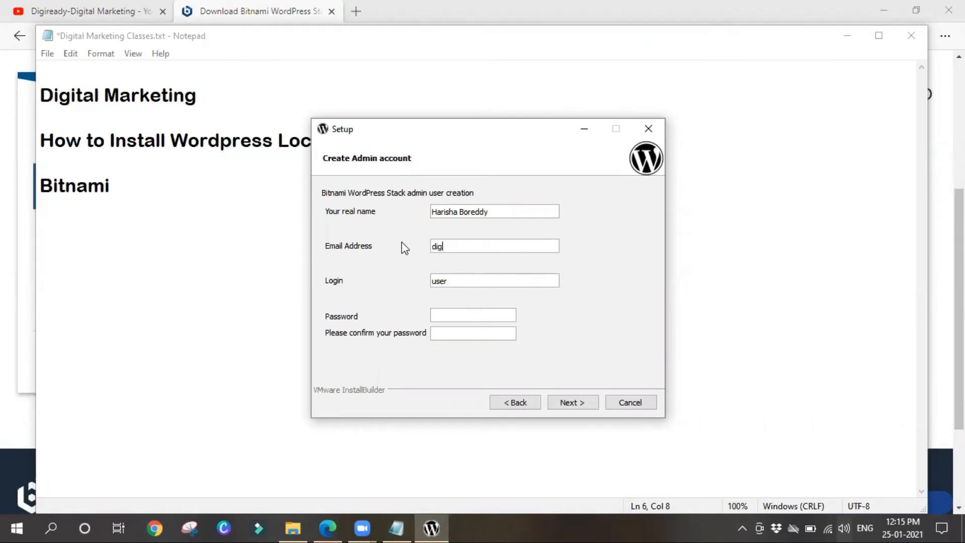
Replace the placeholder login and enter the admin password and its confirmation
{"action": "left_click_drag", "start_coordinate": [459, 282], "coordinate": [425, 285]}
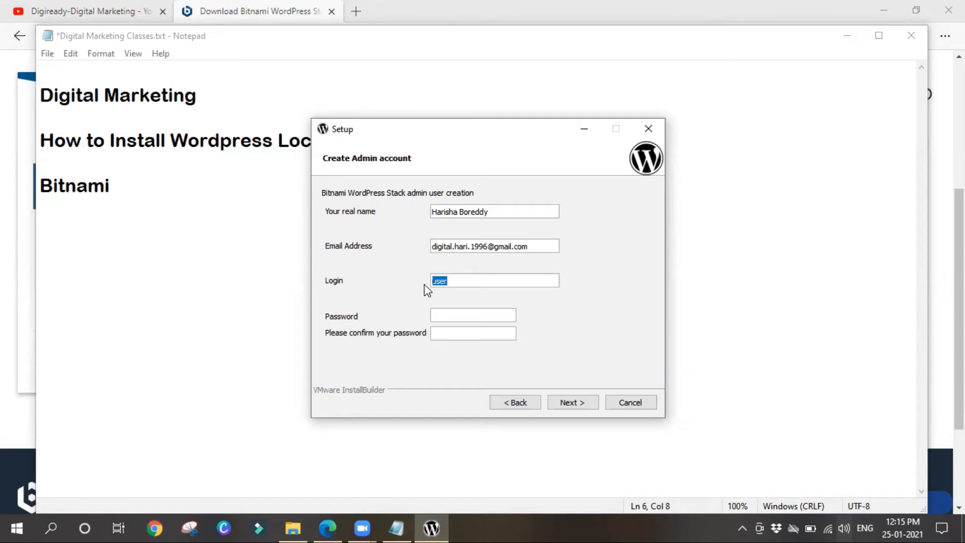
{"action": "key", "text": "BackSpace"}
{"action": "type", "text": "Harisha****************"}
{"action": "left_click", "coordinate": [463, 335]}
{"action": "key", "text": "BackSpace"}
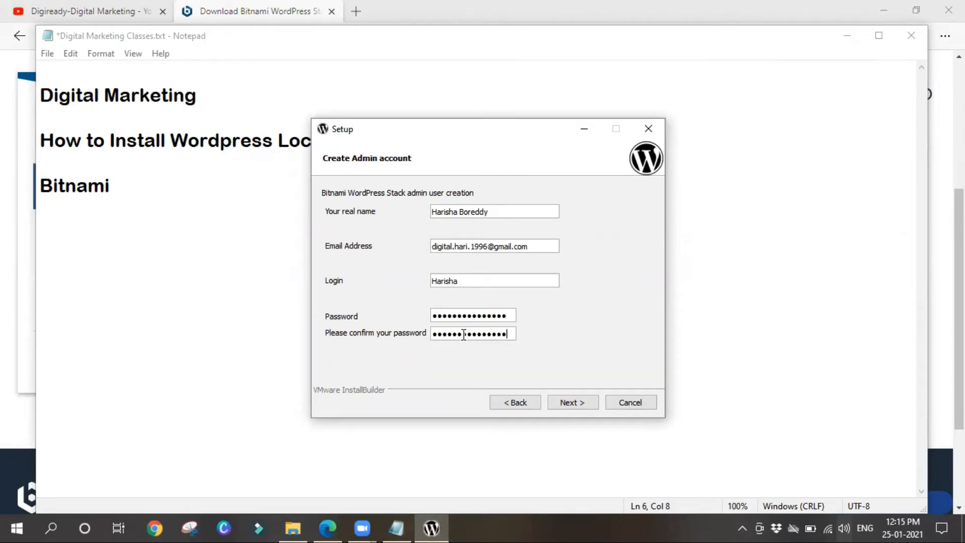
Resubmit the admin account with a new alphanumeric password entered in both password fields
{"action": "left_click", "coordinate": [577, 401]}
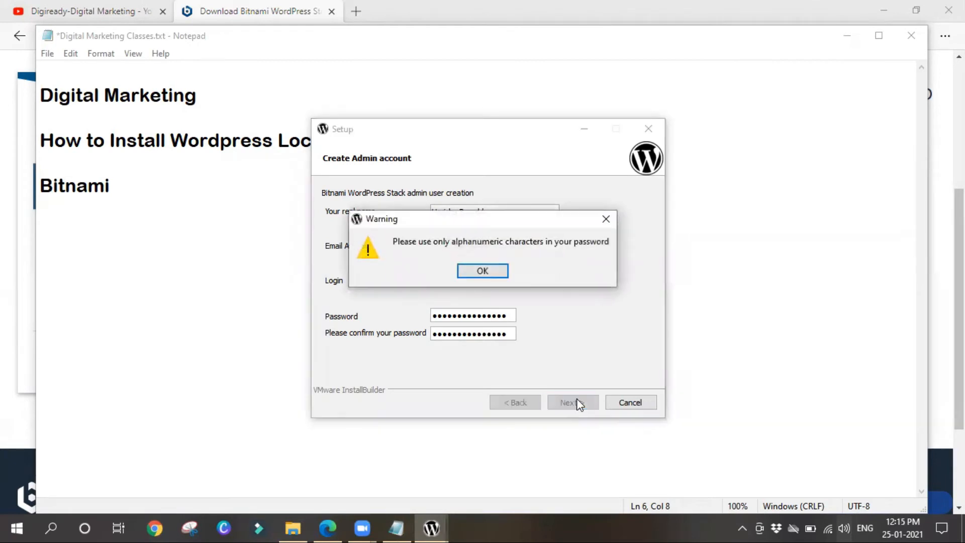
{"action": "left_click", "coordinate": [486, 271]}
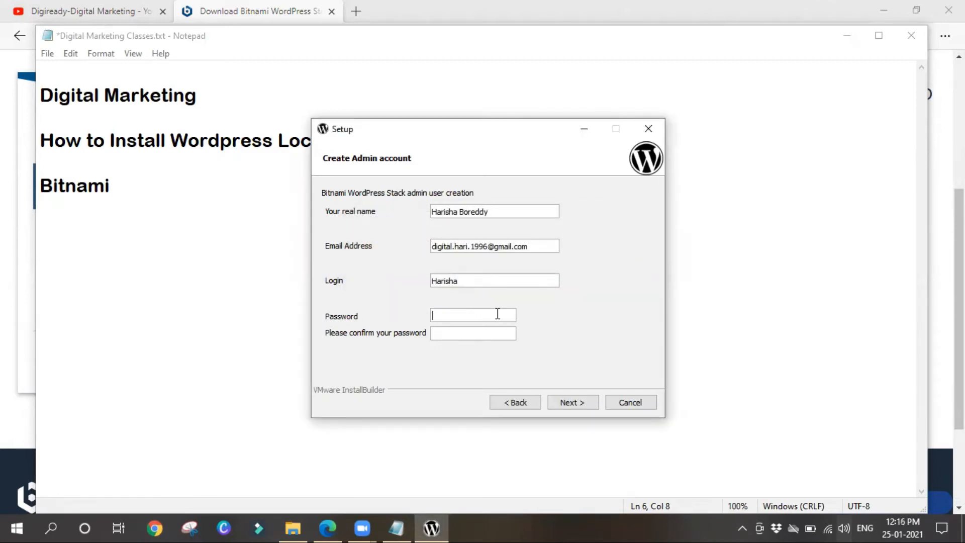
{"action": "left_click", "coordinate": [497, 314]}
{"action": "type", "text": "••••••••••"}
{"action": "left_click", "coordinate": [499, 330]}
{"action": "type", "text": "••••••••••••••"}
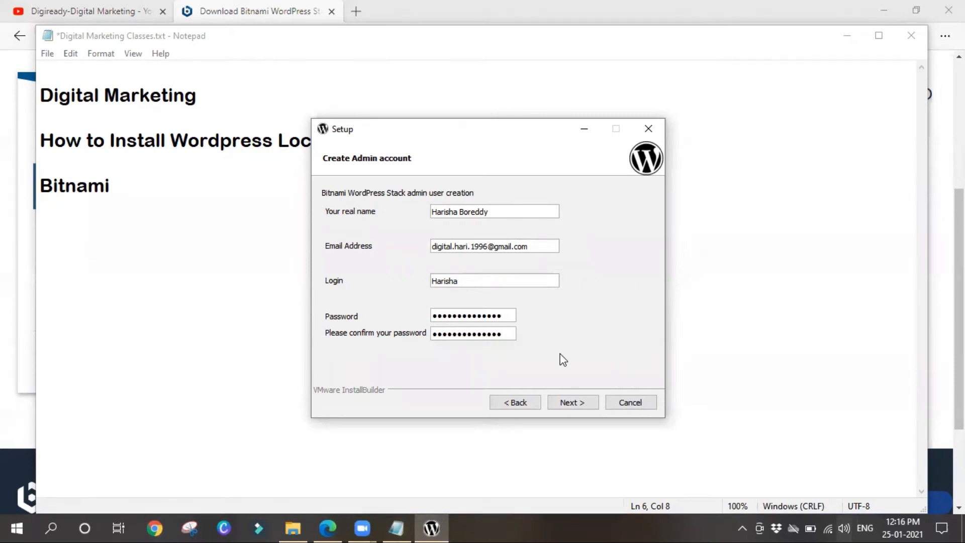
{"action": "left_click", "coordinate": [565, 404]}
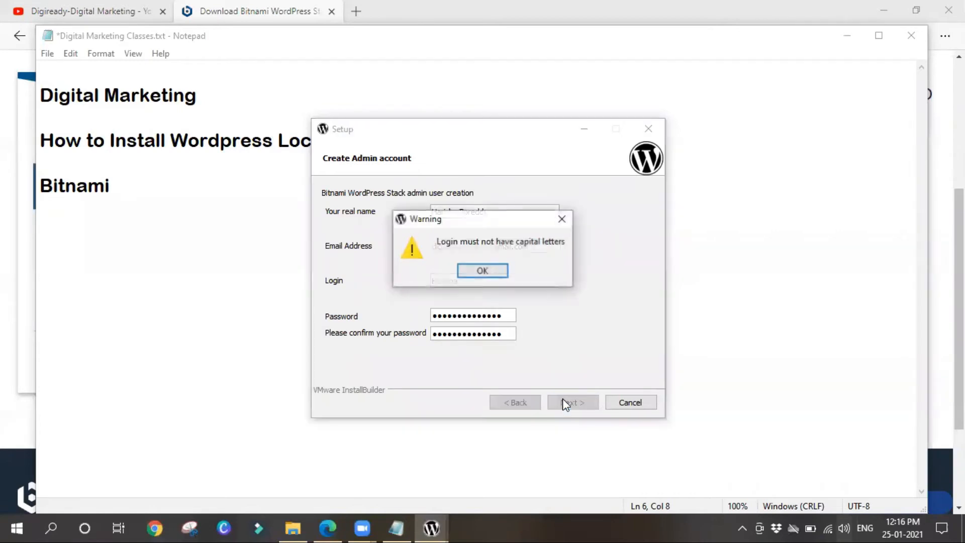
Make the login's first letter lowercase and continue to the blog name step
{"action": "left_click", "coordinate": [474, 276]}
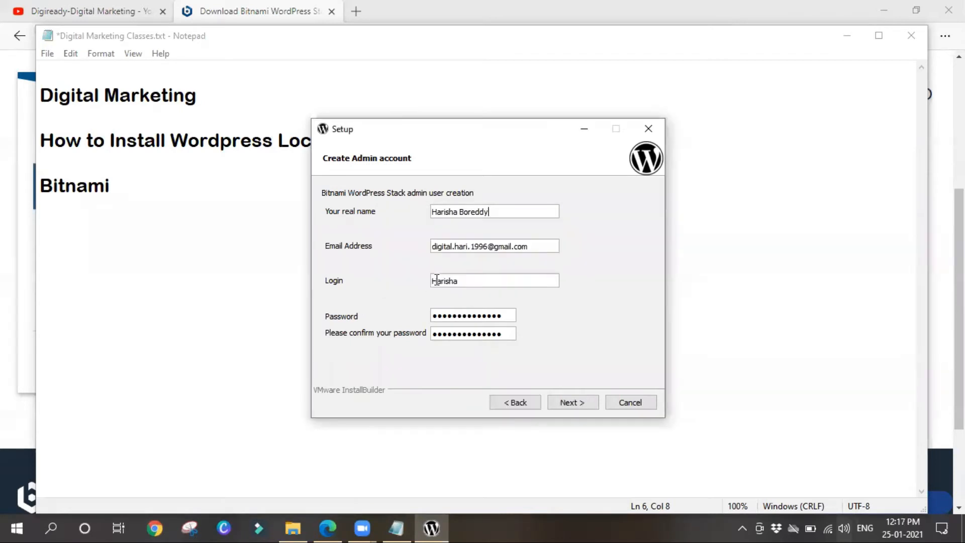
{"action": "left_click", "coordinate": [437, 280]}
{"action": "key", "text": "BackSpace"}
{"action": "type", "text": "h"}
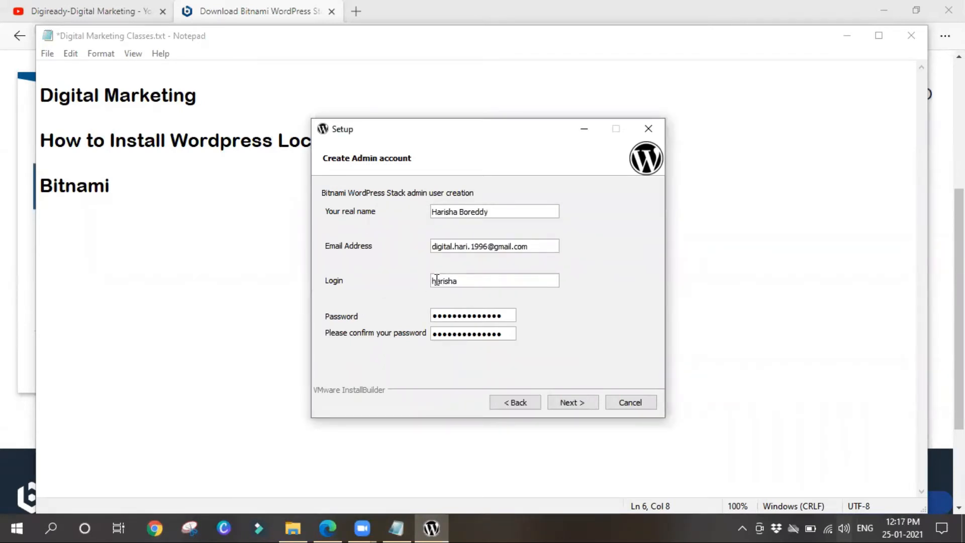
{"action": "left_click", "coordinate": [577, 409]}
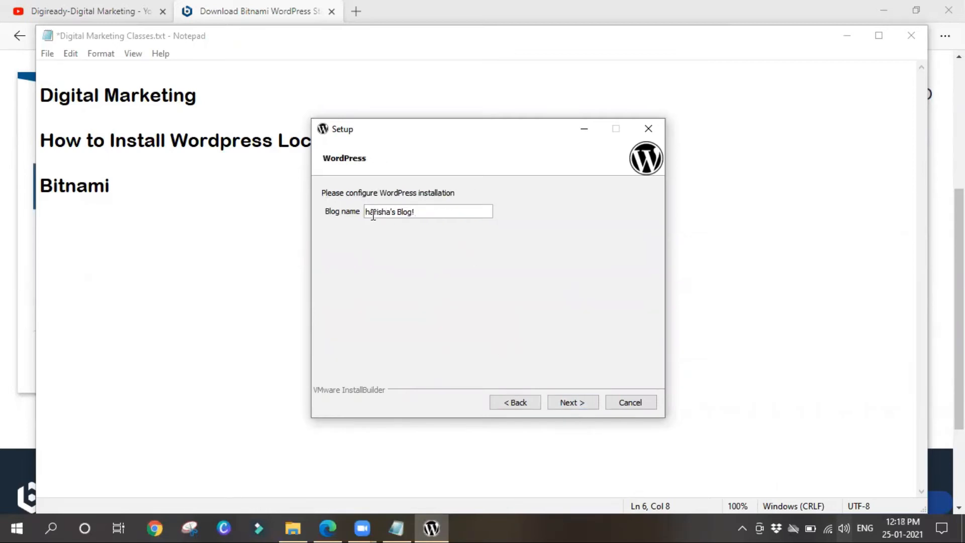
Capitalize the blog name's first letter and continue to the SMTP settings page
{"action": "left_click_drag", "start_coordinate": [368, 213], "coordinate": [438, 211]}
{"action": "left_click", "coordinate": [372, 211]}
{"action": "key", "text": "BackSpace"}
{"action": "type", "text": "H"}
{"action": "left_click_drag", "start_coordinate": [396, 213], "coordinate": [424, 215]}
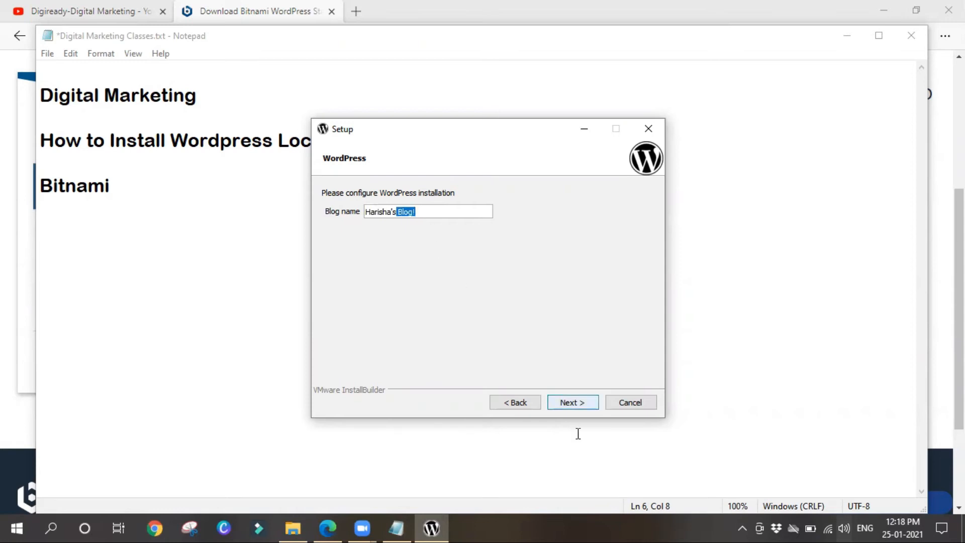
{"action": "left_click", "coordinate": [563, 408]}
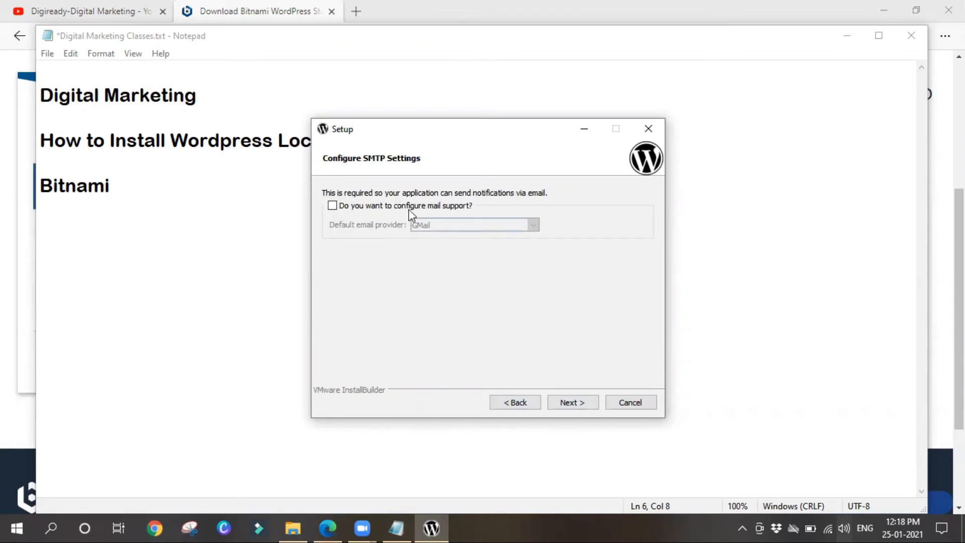
Leave mail support off, with GMail as the unused provider, and continue past SMTP settings
{"action": "left_click", "coordinate": [333, 207]}
{"action": "left_click", "coordinate": [534, 225]}
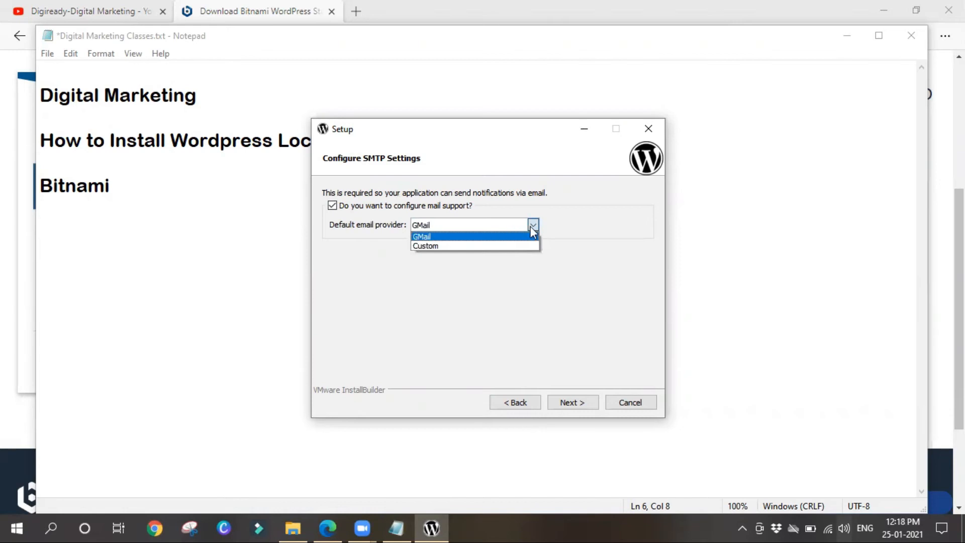
{"action": "left_click", "coordinate": [530, 226]}
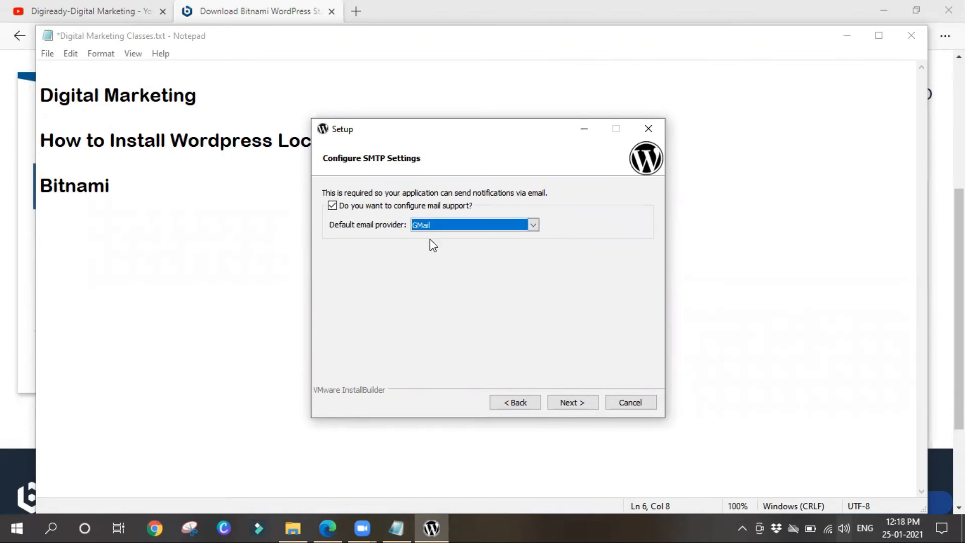
{"action": "left_click", "coordinate": [333, 206]}
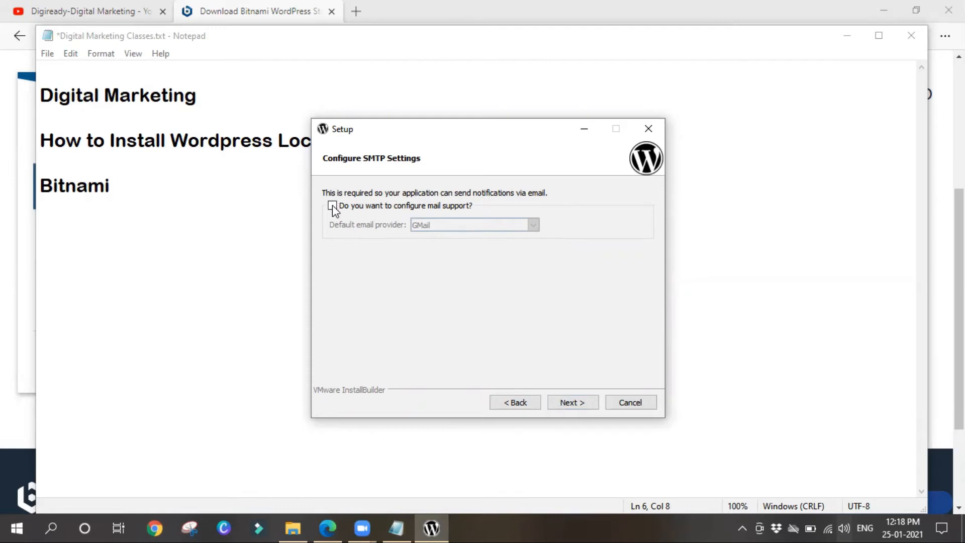
{"action": "left_click", "coordinate": [570, 405]}
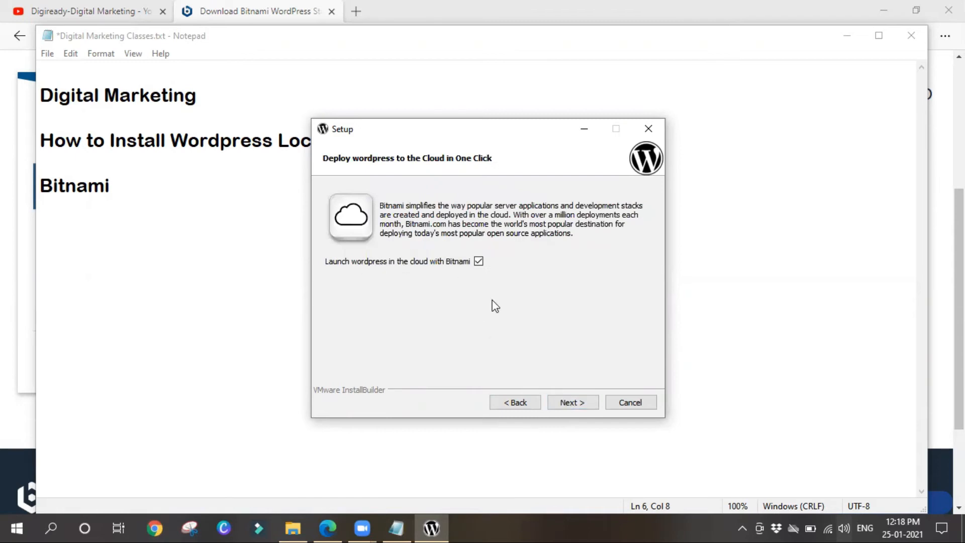
Skip the Deploy to Cloud offer, browse Bitnami's WordPress cloud page, and return to the installer
{"action": "left_click", "coordinate": [572, 404]}
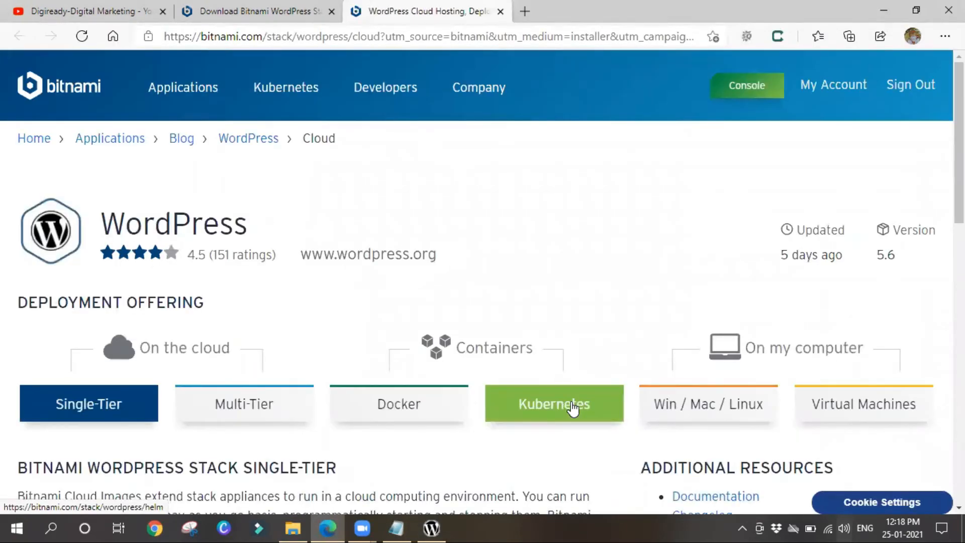
{"action": "scroll", "coordinate": [363, 311], "scroll_direction": "down", "scroll_amount": 4}
{"action": "scroll", "coordinate": [259, 355], "scroll_direction": "down", "scroll_amount": 5}
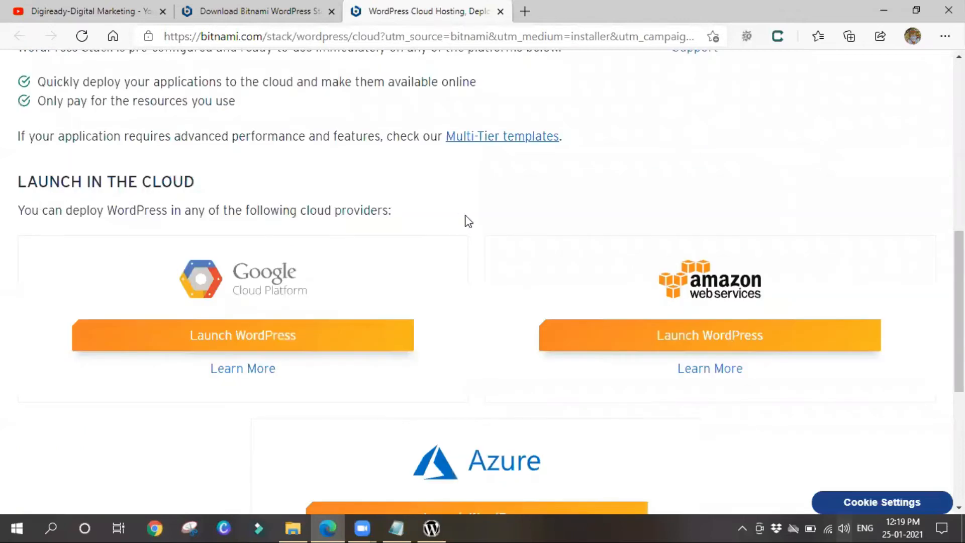
{"action": "scroll", "coordinate": [412, 404], "scroll_direction": "down", "scroll_amount": 1}
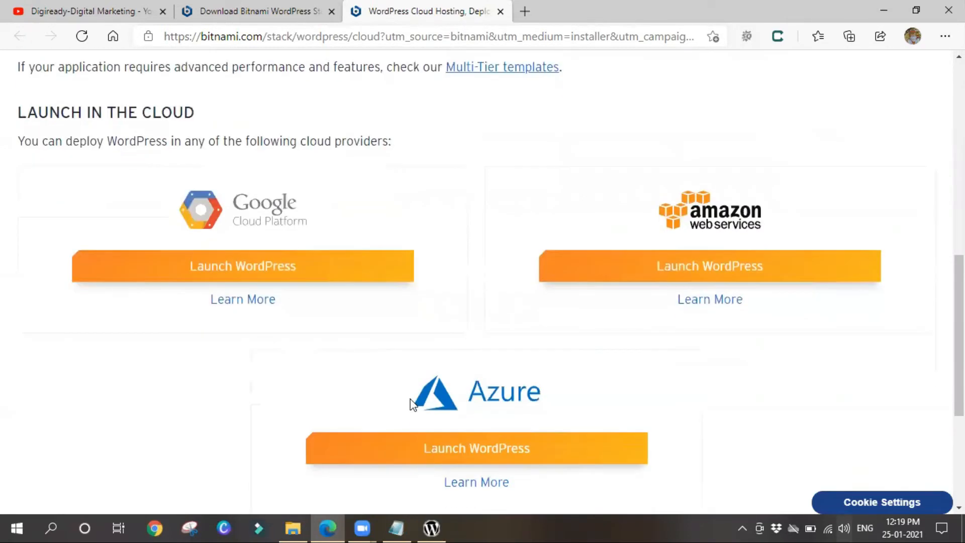
{"action": "left_click", "coordinate": [435, 527]}
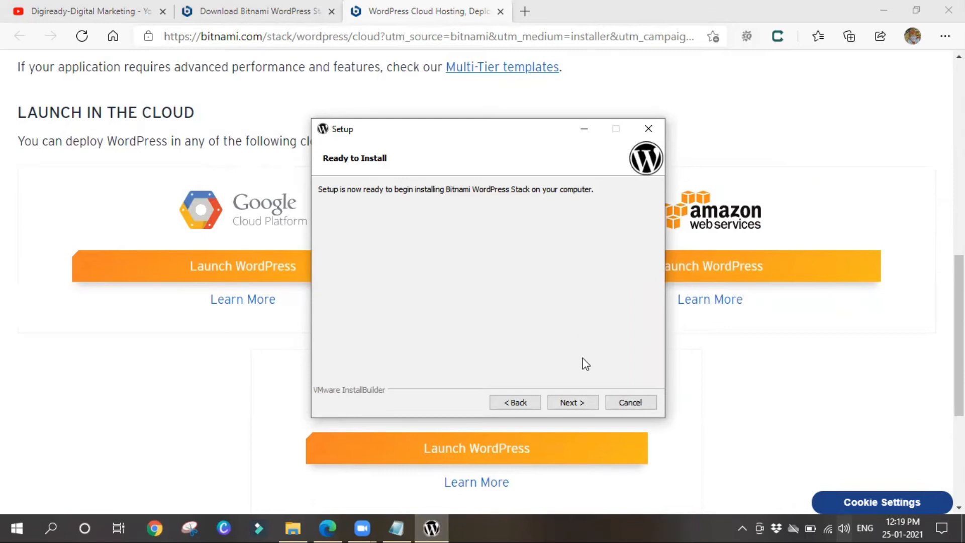
Start installing the WordPress stack from the Ready to Install step
{"action": "left_click", "coordinate": [586, 409]}
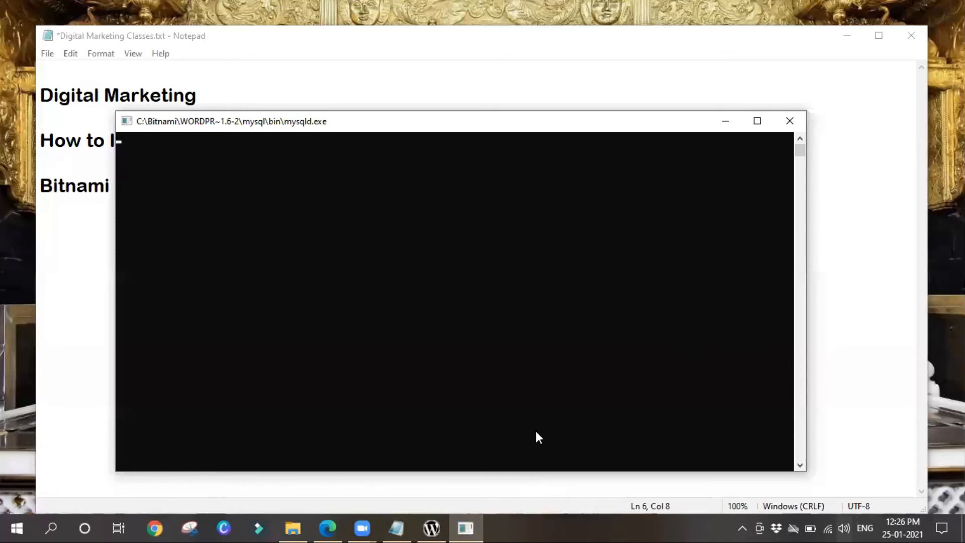
Watch the setup wizard and mysqld console until the Completing the Setup Wizard page appears
{"action": "left_click", "coordinate": [432, 528]}
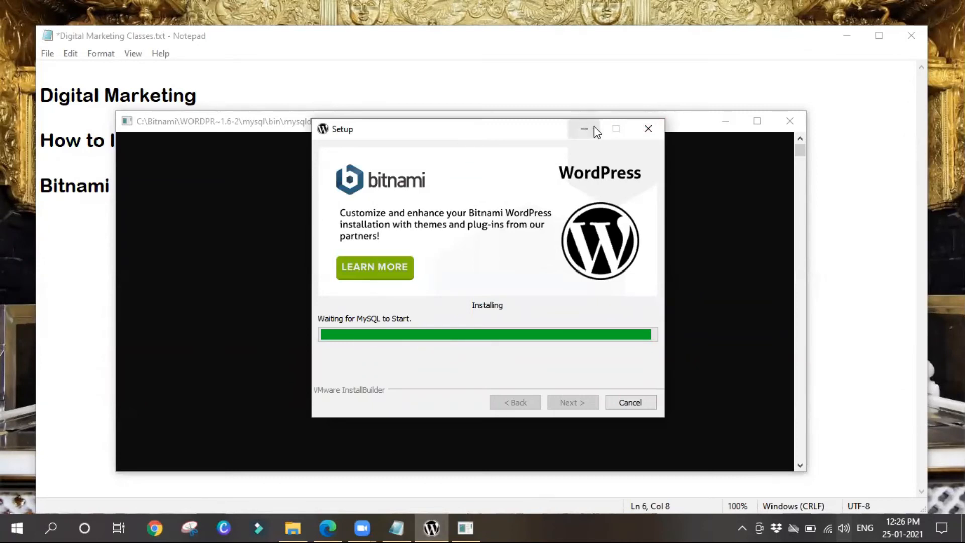
{"action": "left_click", "coordinate": [675, 121]}
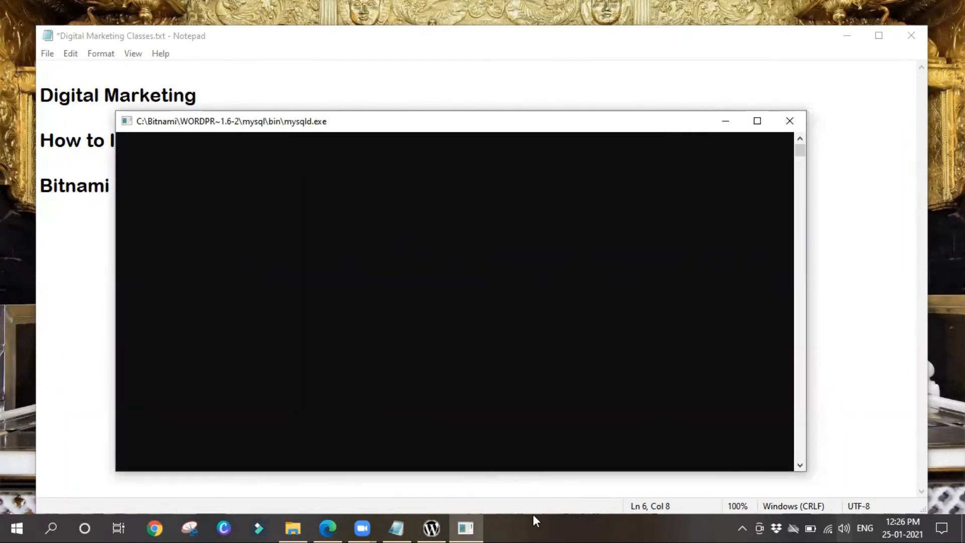
{"action": "left_click", "coordinate": [429, 528]}
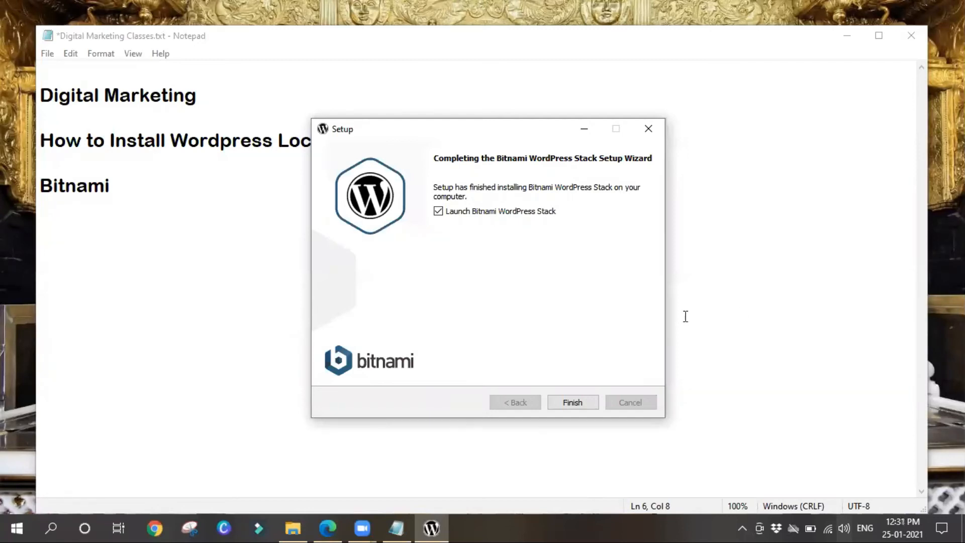
Finish the wizard with Launch Bitnami WordPress Stack ticked and bring up the 127.0.0.1 browser page
{"action": "left_click", "coordinate": [572, 403]}
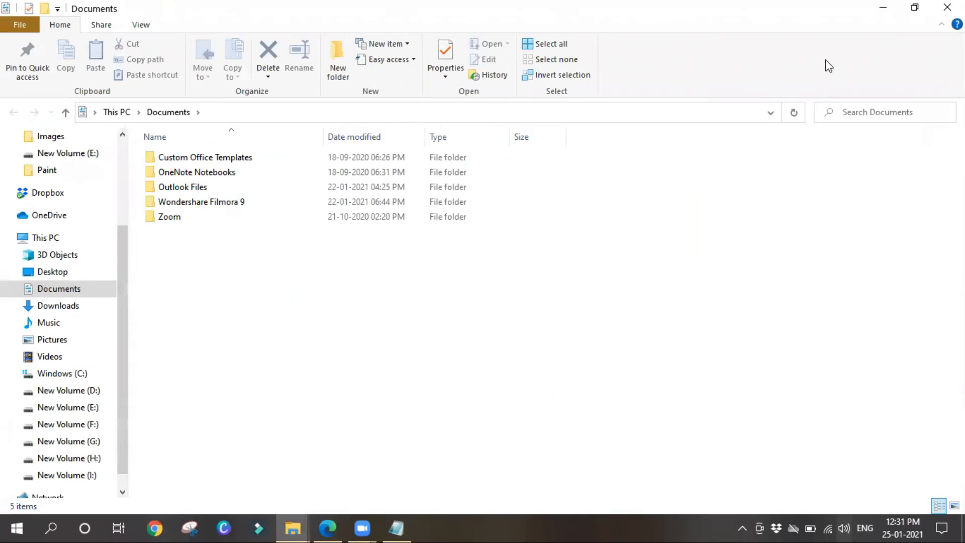
{"action": "left_click", "coordinate": [886, 8]}
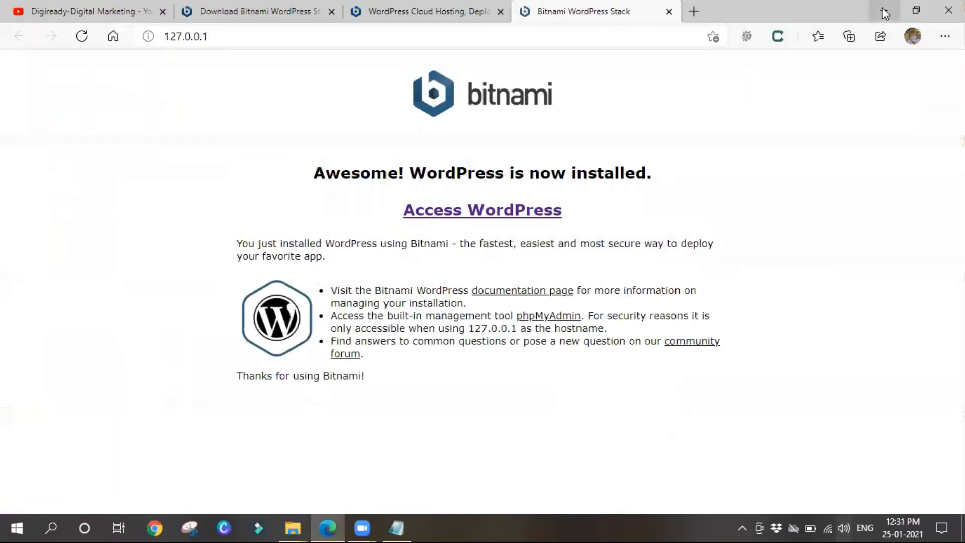
Open the local WordPress site and go to its login page by appending 'login' to the URL
{"action": "left_click", "coordinate": [437, 211]}
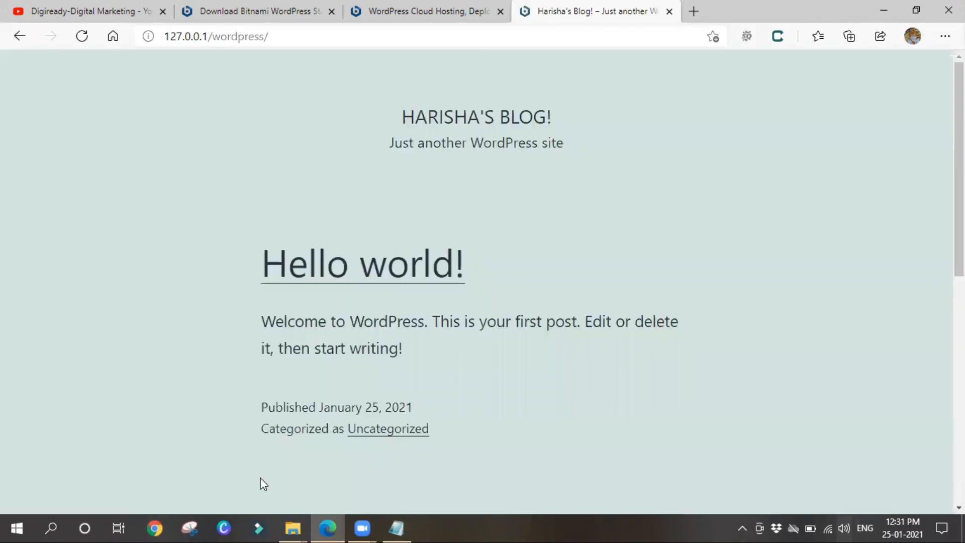
{"action": "scroll", "coordinate": [166, 343], "scroll_direction": "down", "scroll_amount": 3}
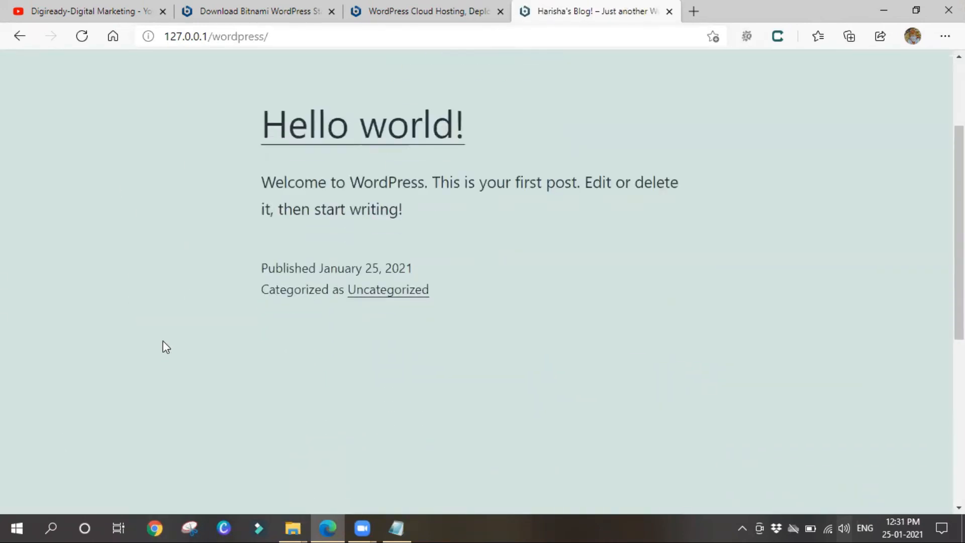
{"action": "scroll", "coordinate": [183, 415], "scroll_direction": "up", "scroll_amount": 3}
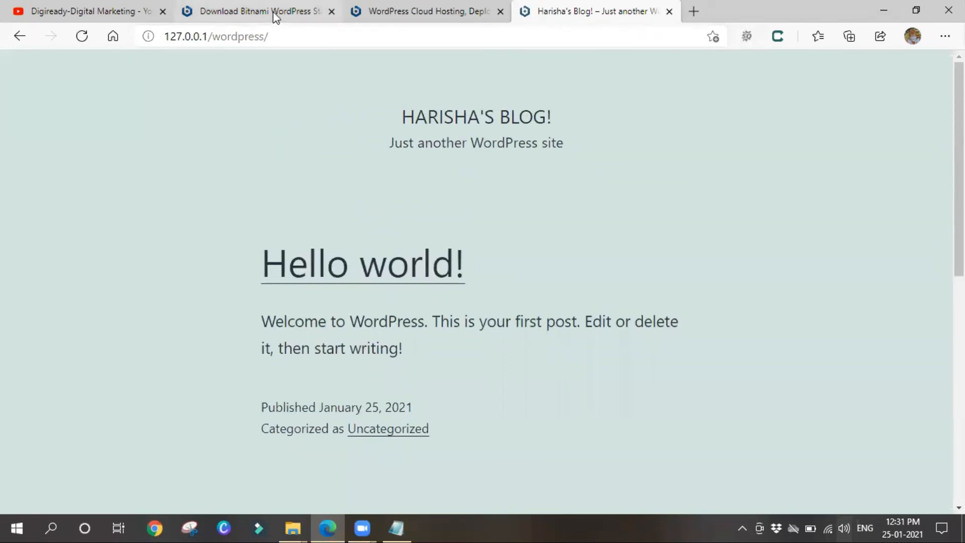
{"action": "left_click", "coordinate": [276, 36]}
{"action": "left_click", "coordinate": [276, 36]}
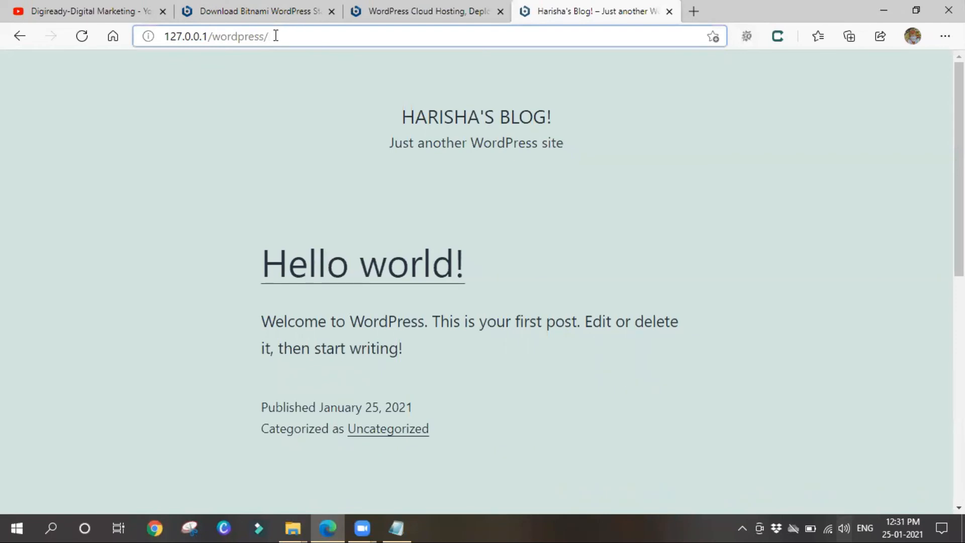
{"action": "type", "text": "login"}
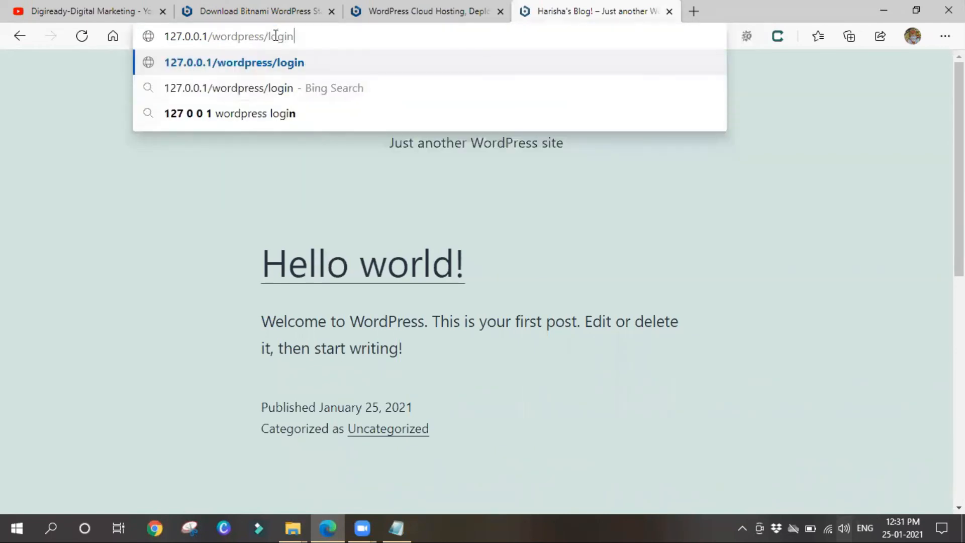
{"action": "key", "text": "Return"}
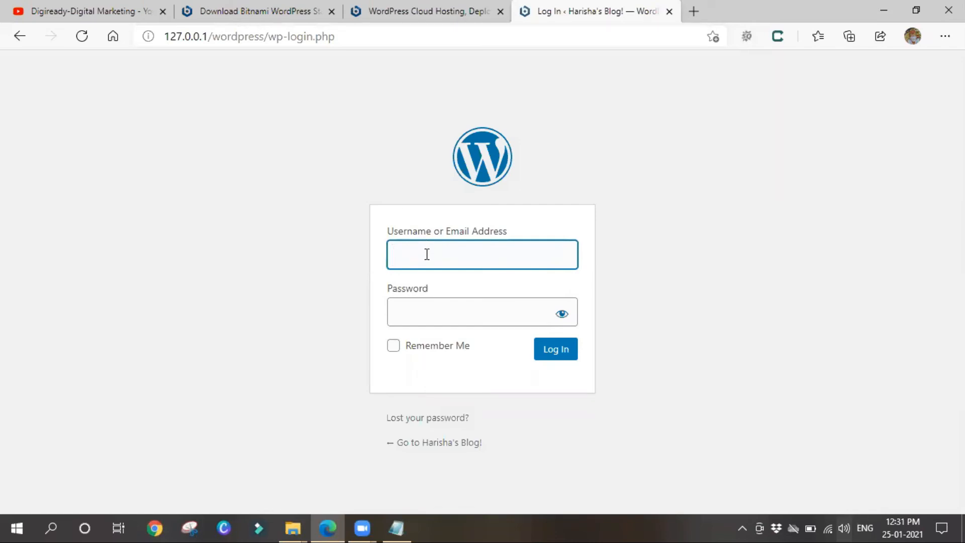
Log in with the admin username and password, with Remember Me ticked
{"action": "type", "text": "har"}
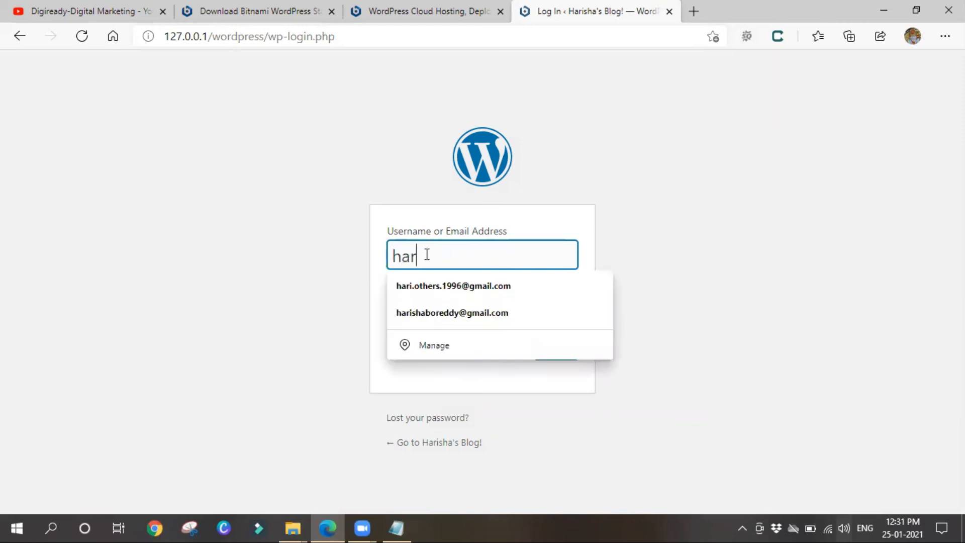
{"action": "type", "text": "isha"}
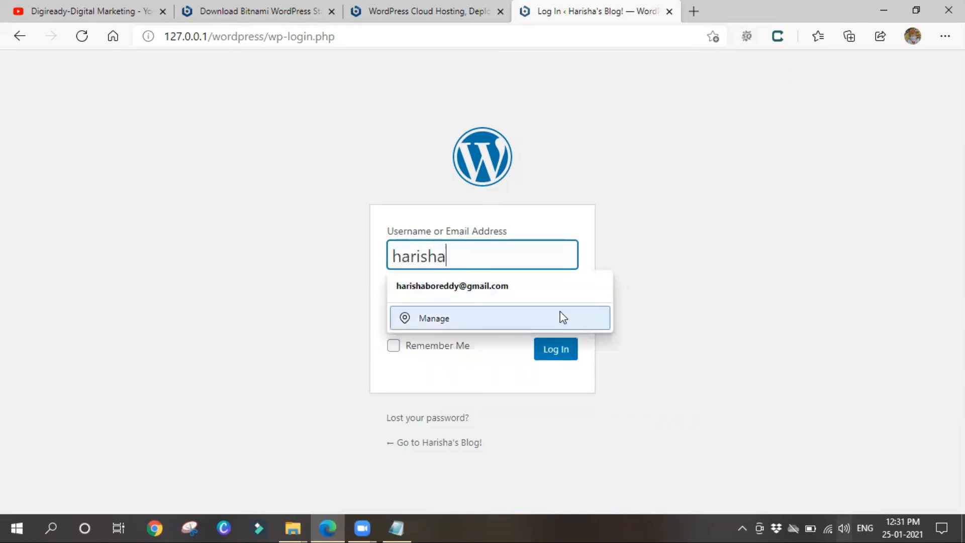
{"action": "key", "text": "Tab"}
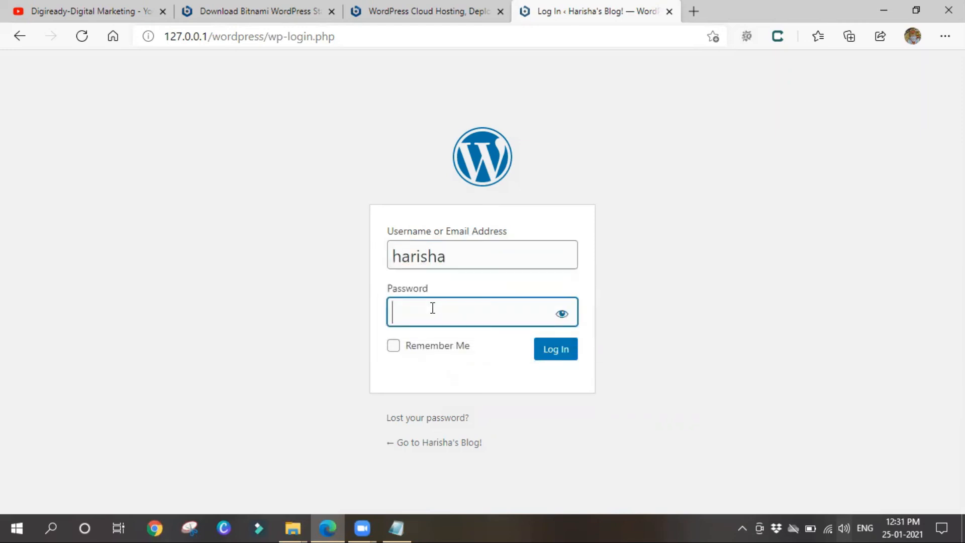
{"action": "type", "text": "••••••••••••••"}
{"action": "left_click", "coordinate": [391, 350]}
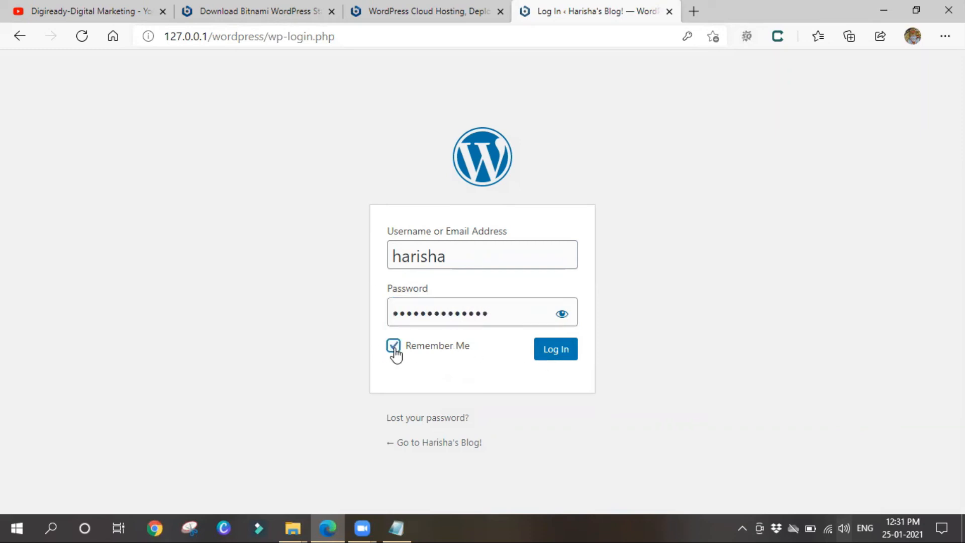
{"action": "left_click", "coordinate": [540, 356]}
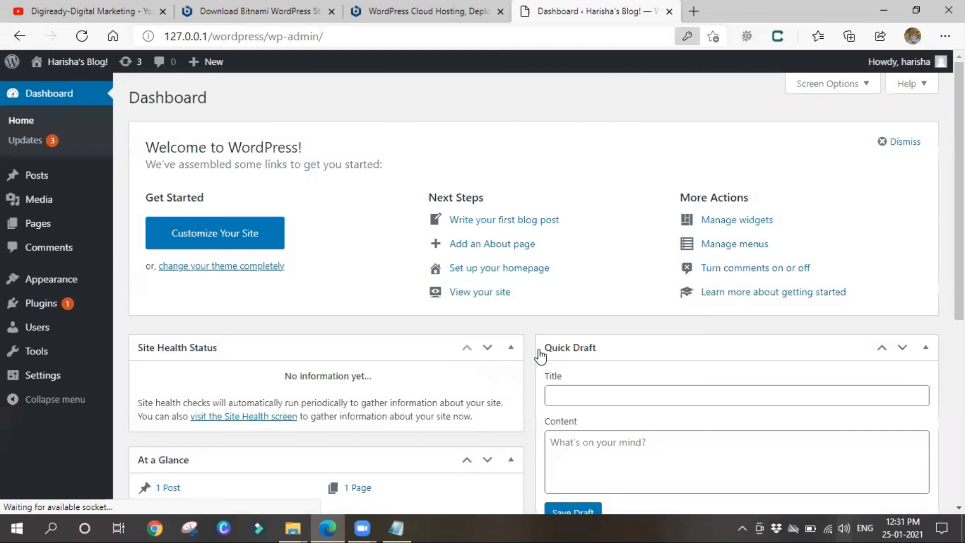
Save the WordPress login password in Edge while the admin Dashboard stays open
{"action": "left_click", "coordinate": [592, 175]}
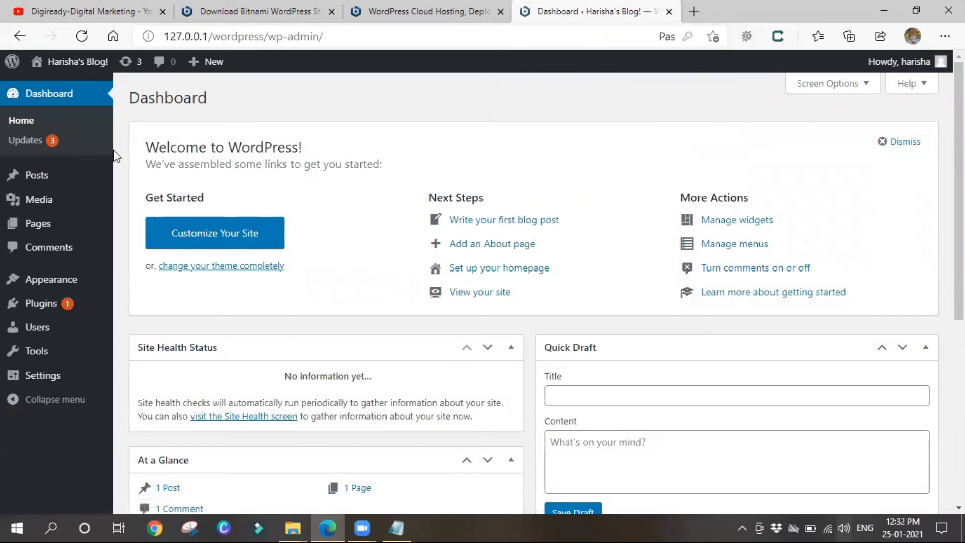
{"action": "mouse_move", "coordinate": [55, 227]}
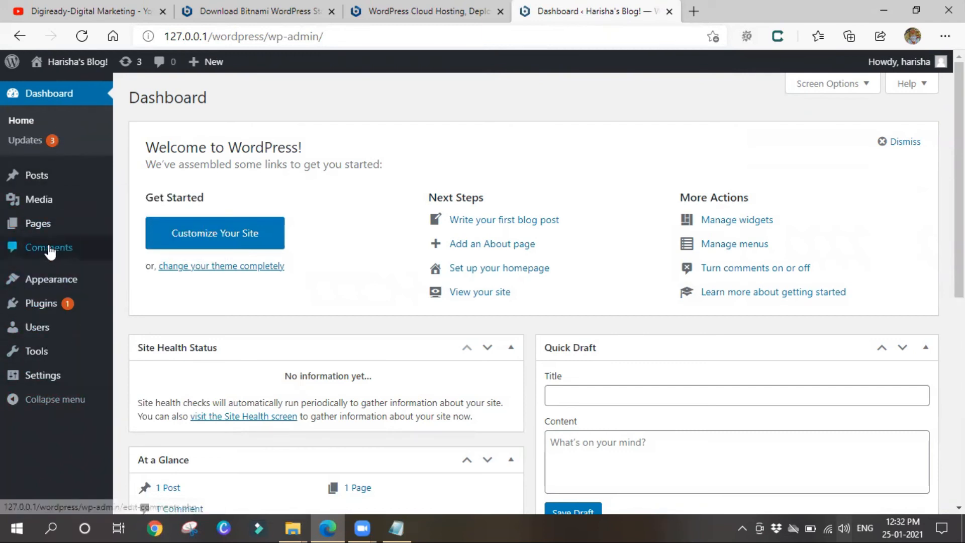
{"action": "mouse_move", "coordinate": [49, 324]}
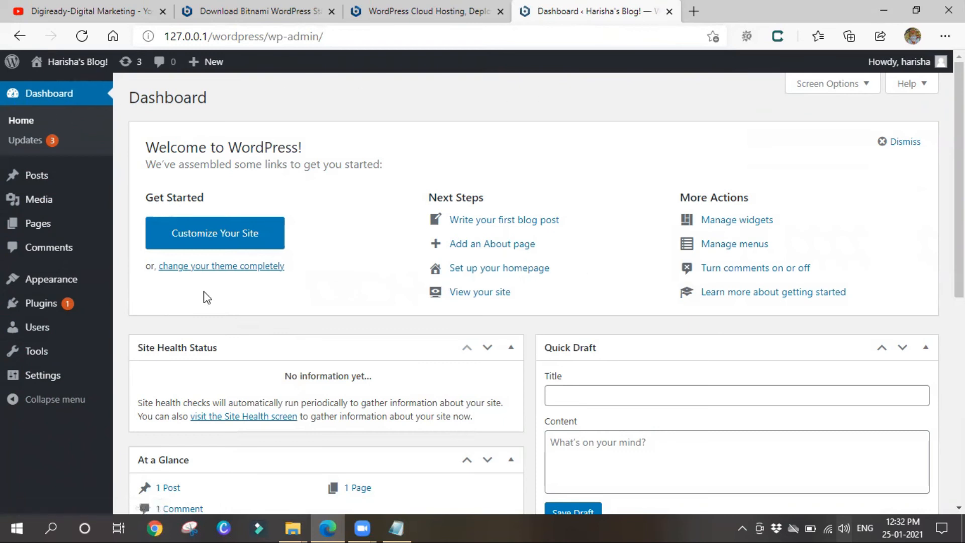
Load localhost/wordpress in a new tab and go to its login page, localhost/wordpress/wp-login.php
{"action": "left_click", "coordinate": [700, 10]}
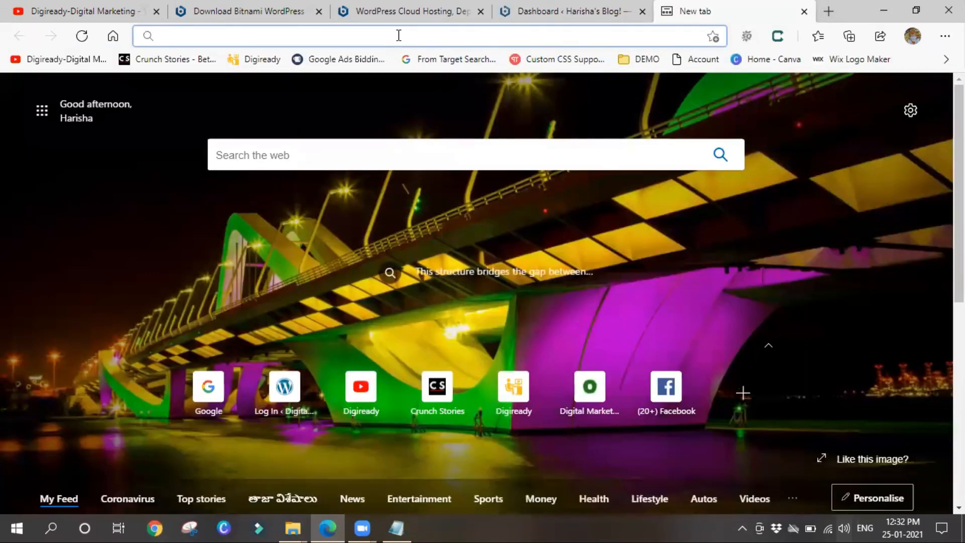
{"action": "type", "text": "loc"}
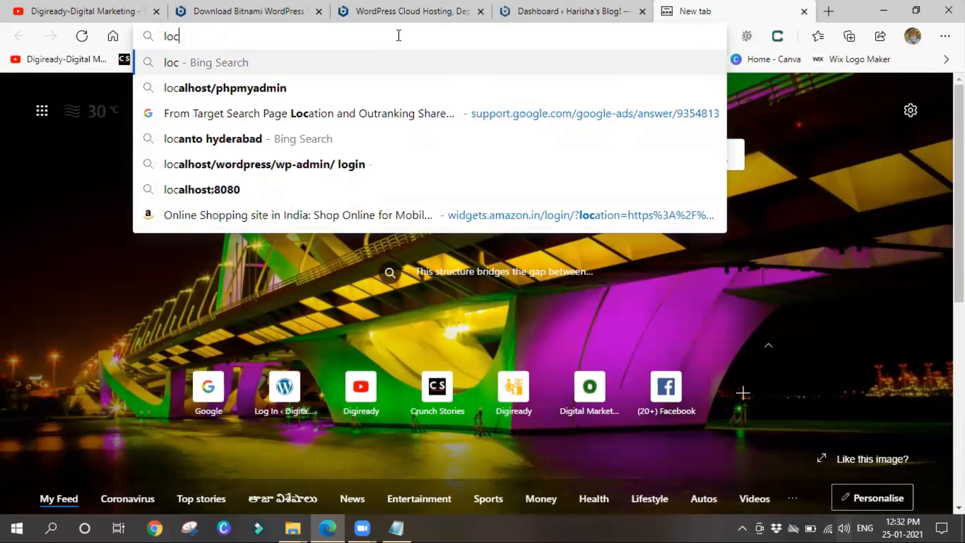
{"action": "type", "text": "alhost"}
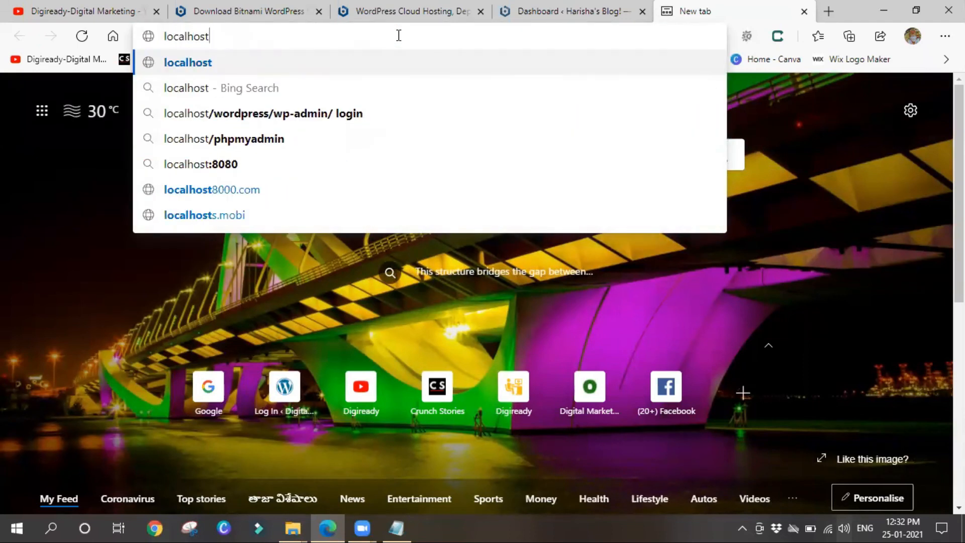
{"action": "type", "text": "/word"}
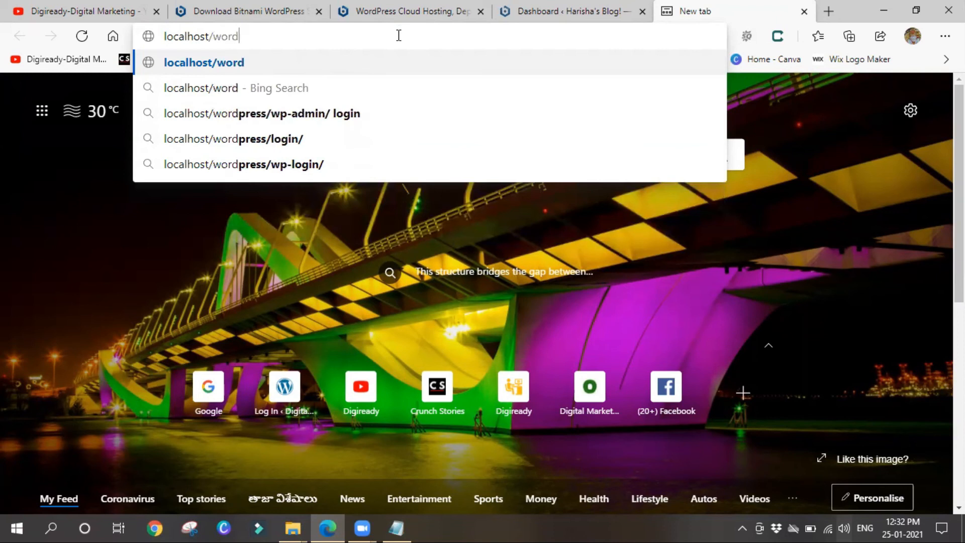
{"action": "type", "text": "press"}
{"action": "key", "text": "Return"}
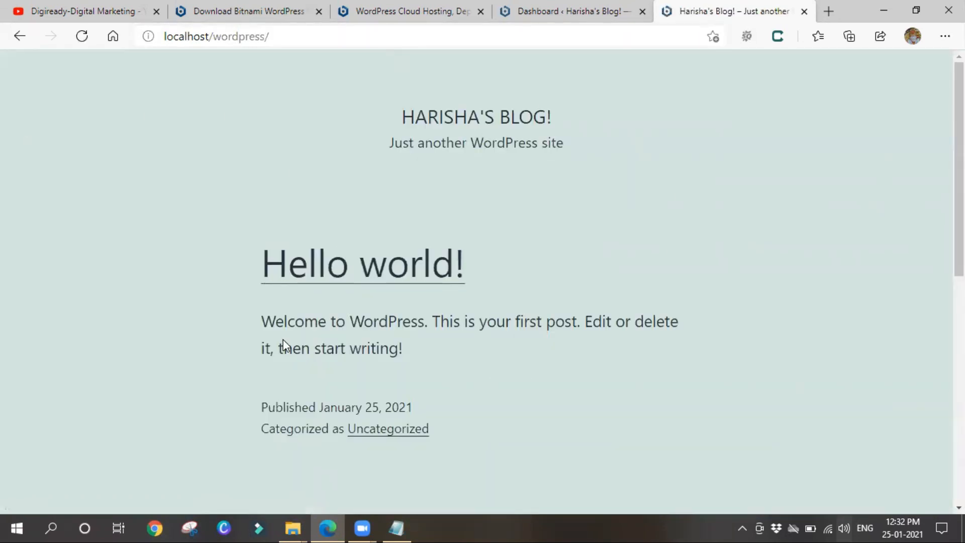
{"action": "left_click", "coordinate": [297, 37]}
{"action": "left_click", "coordinate": [297, 38]}
{"action": "type", "text": "login"}
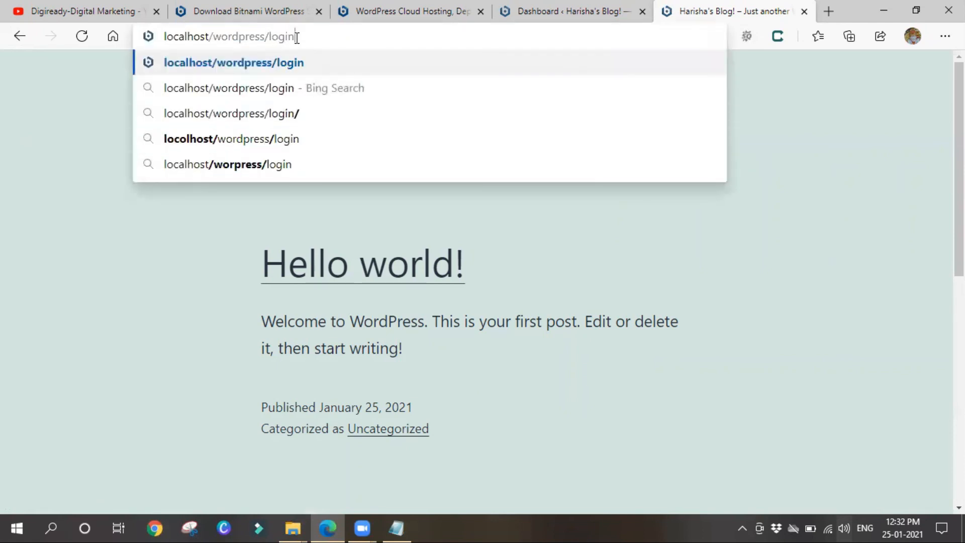
{"action": "key", "text": "Return"}
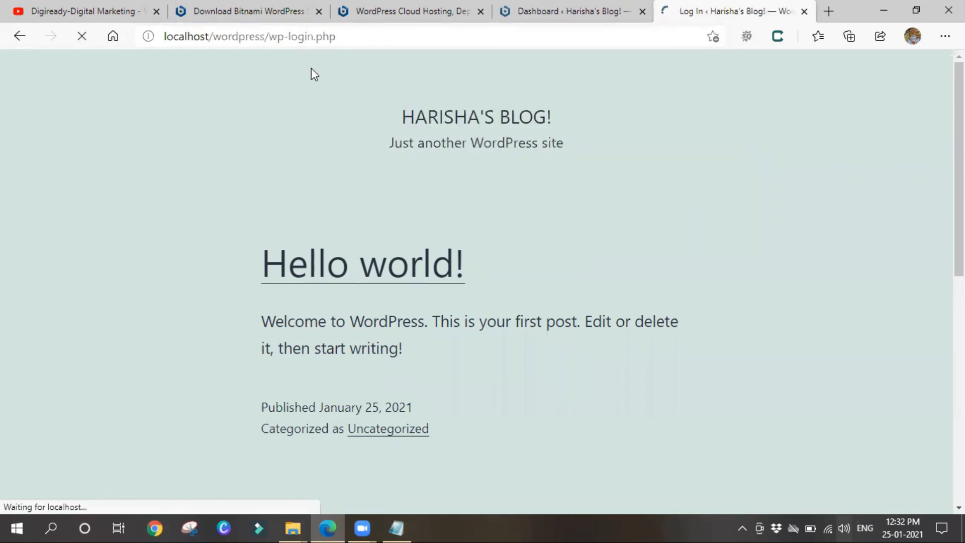
Compare the tab addresses and select the full localhost login page URL for the notes
{"action": "left_click", "coordinate": [521, 10]}
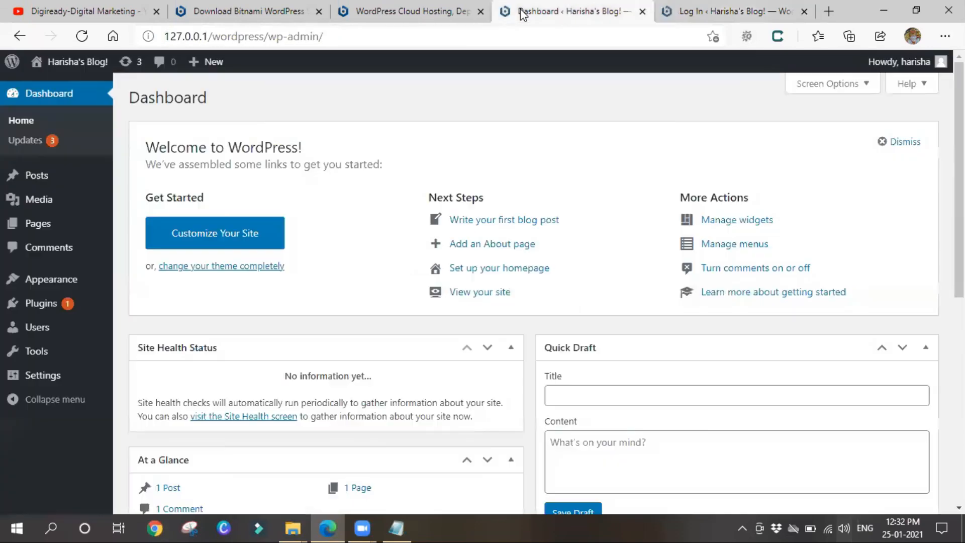
{"action": "left_click", "coordinate": [395, 12]}
{"action": "left_click", "coordinate": [552, 11]}
{"action": "left_click_drag", "start_coordinate": [212, 36], "coordinate": [162, 36]}
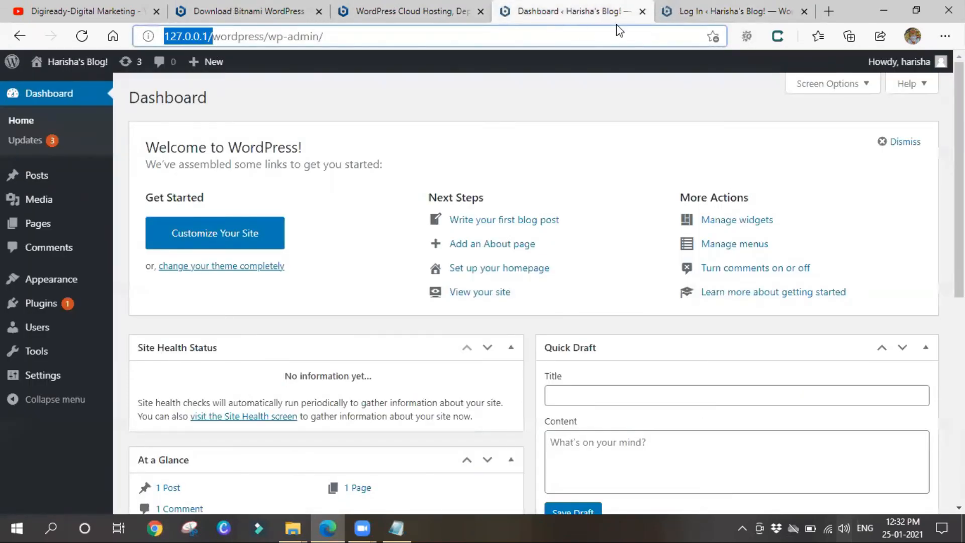
{"action": "left_click", "coordinate": [798, 7]}
{"action": "left_click", "coordinate": [352, 39]}
{"action": "key", "text": "ctrl+c"}
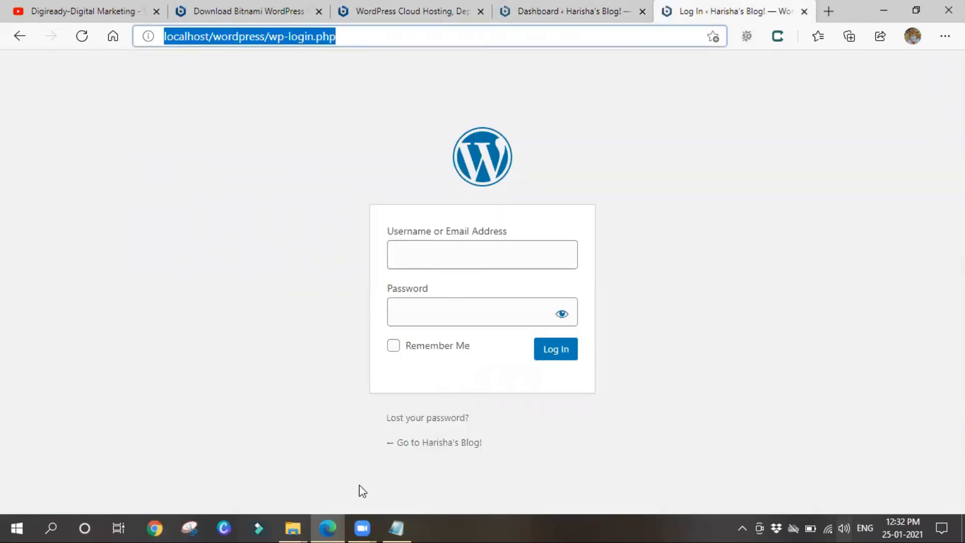
{"action": "left_click", "coordinate": [397, 528]}
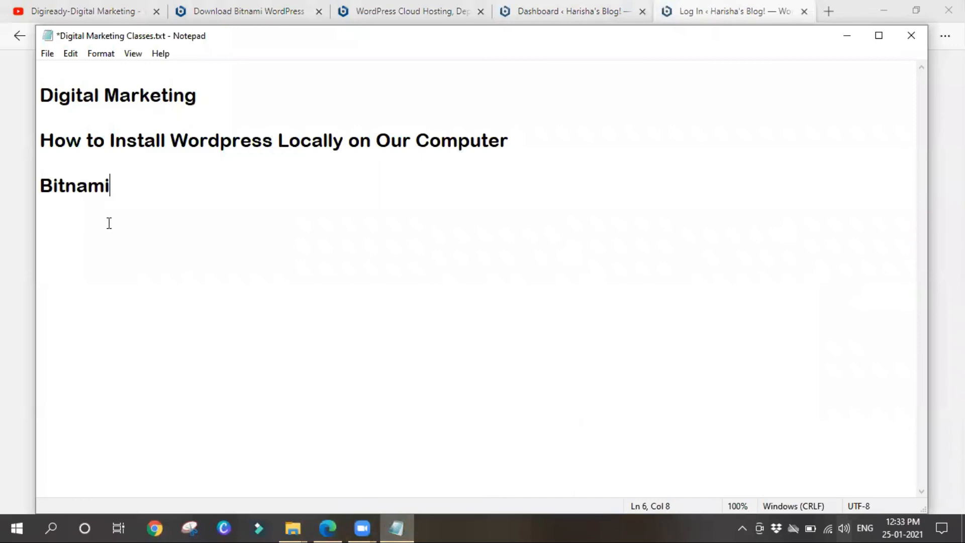
Add localhost/wordpress/wp-login.php to the Notepad notes below Bitnami, then minimize Notepad
{"action": "key", "text": "Return"}
{"action": "key", "text": "Return"}
{"action": "key", "text": "ctrl+v"}
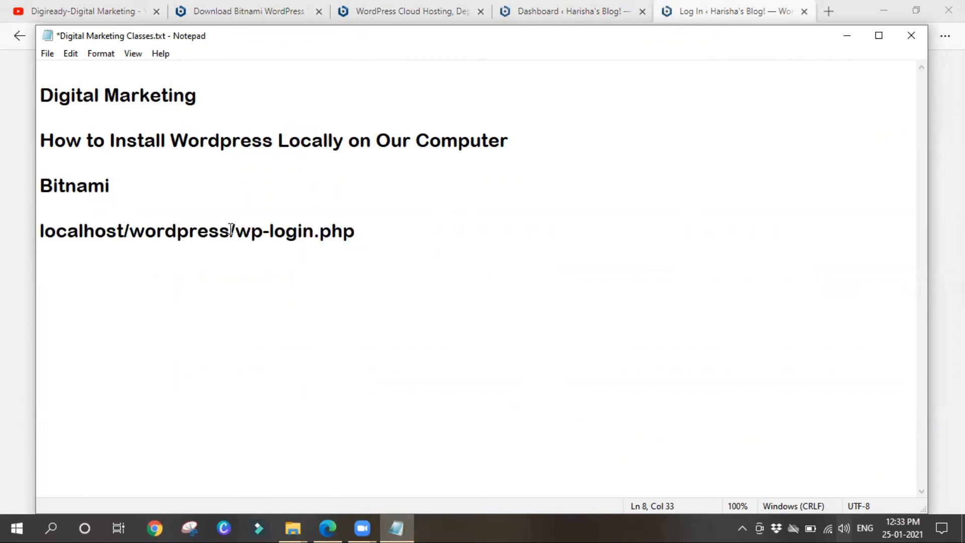
{"action": "left_click_drag", "start_coordinate": [230, 230], "coordinate": [367, 232]}
{"action": "key", "text": "BackSpace"}
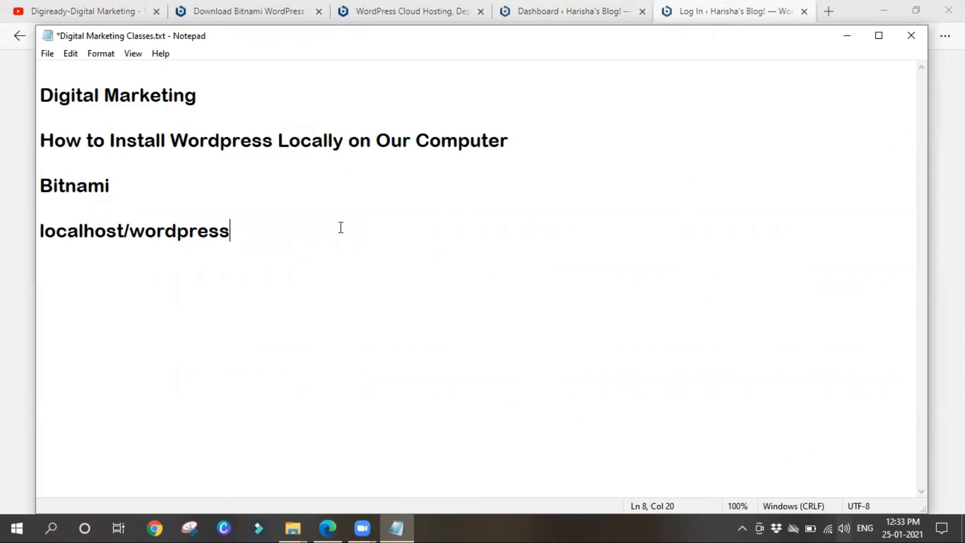
{"action": "key", "text": "ctrl+z"}
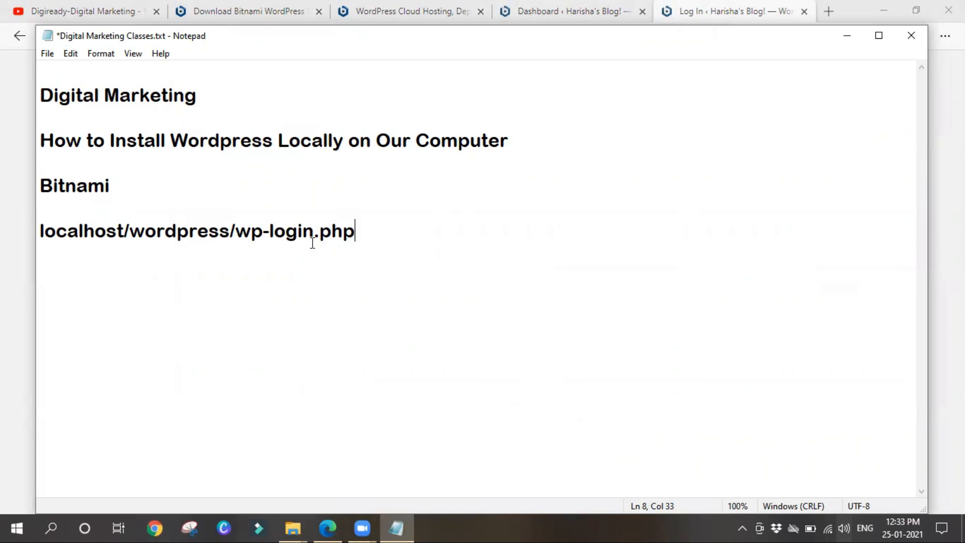
{"action": "left_click", "coordinate": [848, 39]}
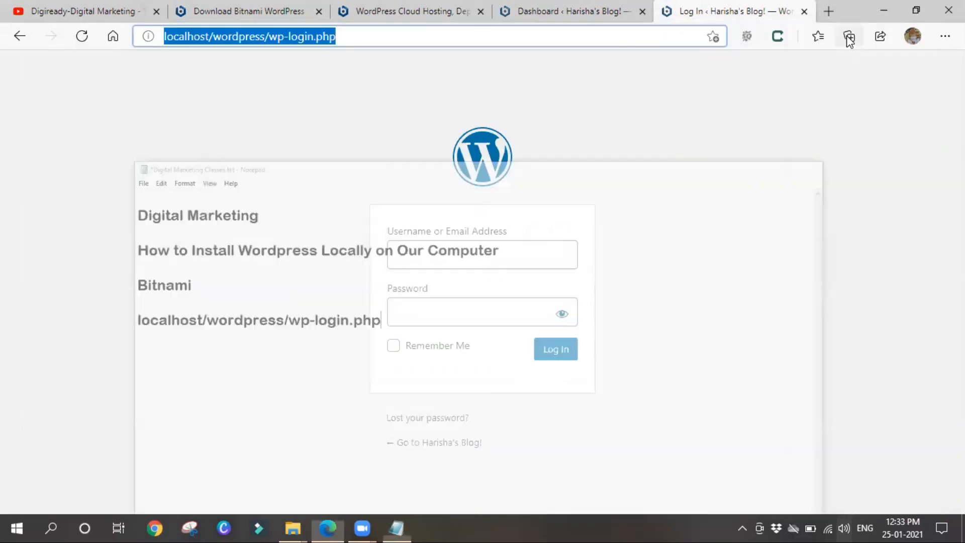
Deselect the address and switch back to the WordPress Dashboard tab at 127.0.0.1/wordpress/wp-admin
{"action": "left_click", "coordinate": [122, 299]}
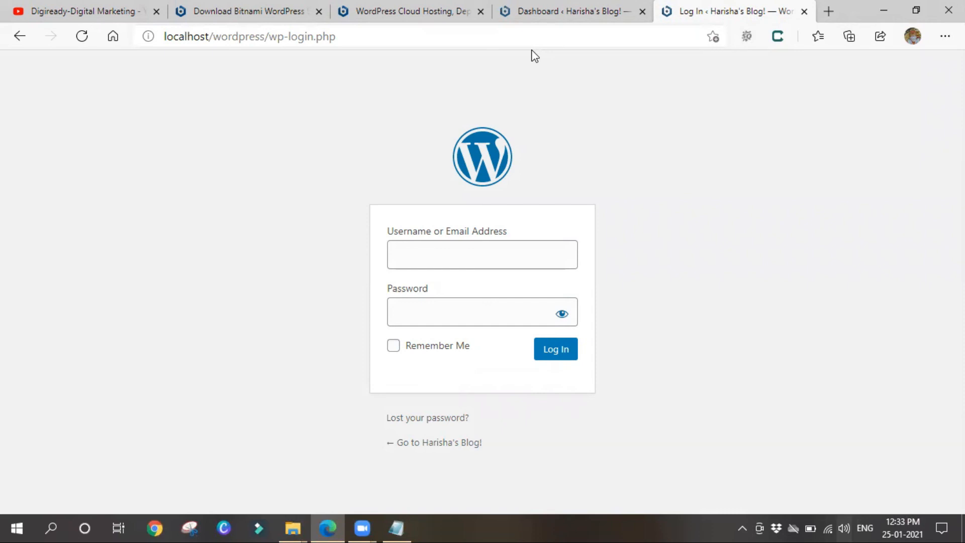
{"action": "left_click", "coordinate": [541, 10]}
{"action": "mouse_move", "coordinate": [94, 315]}
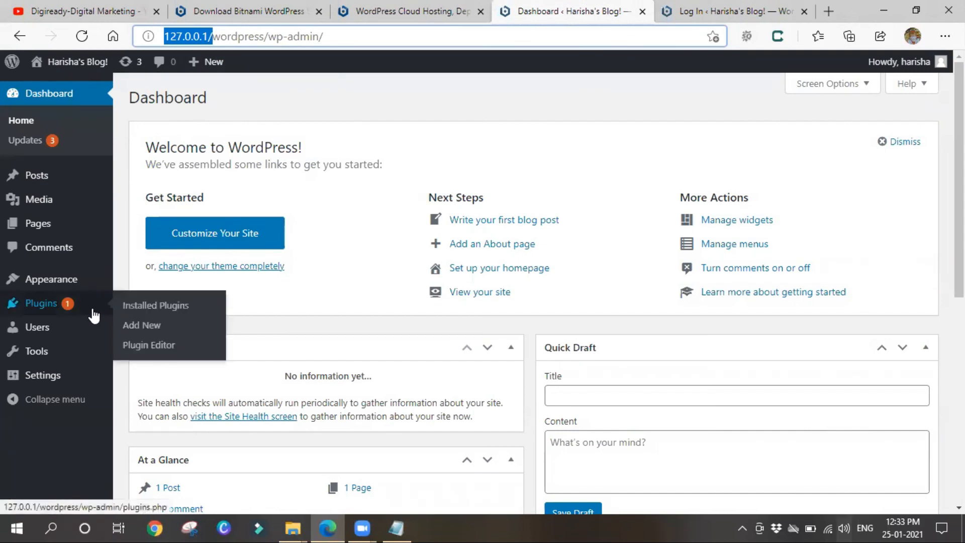